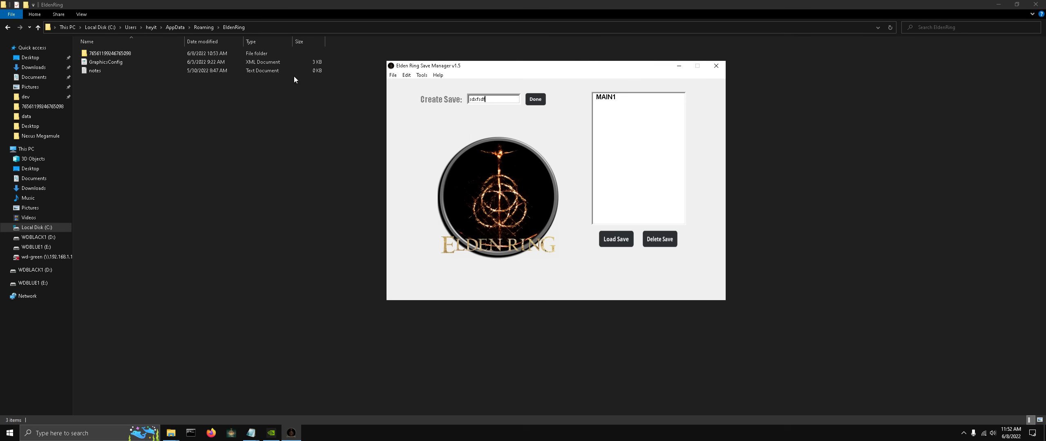
- Browse to the SteamID folder inside AppData\Roaming\EldenRing to view the game's save file, and return to Elden Ring Save Manager
{"action": "left_click", "coordinate": [174, 28]}
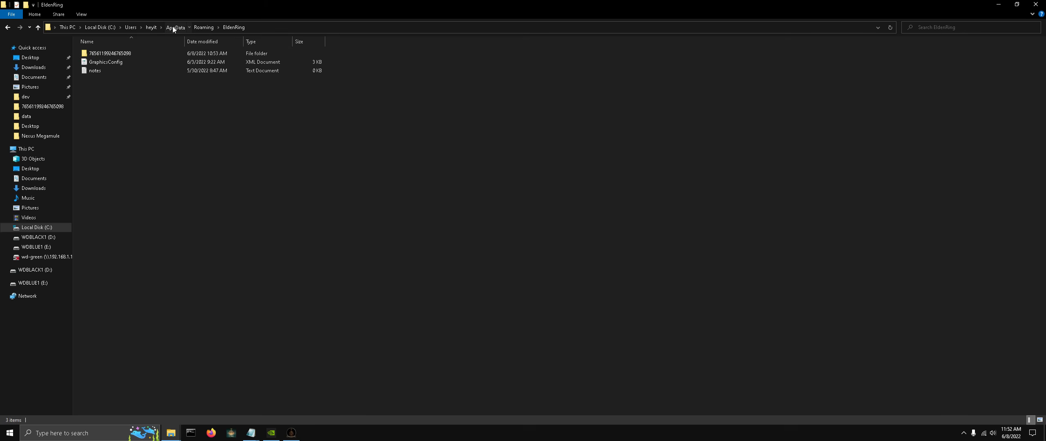
{"action": "double_click", "coordinate": [103, 69]}
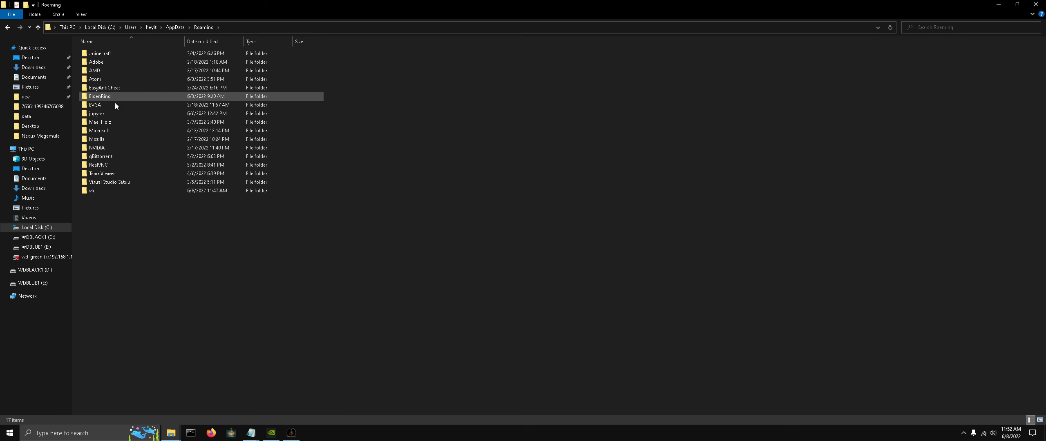
{"action": "double_click", "coordinate": [105, 96]}
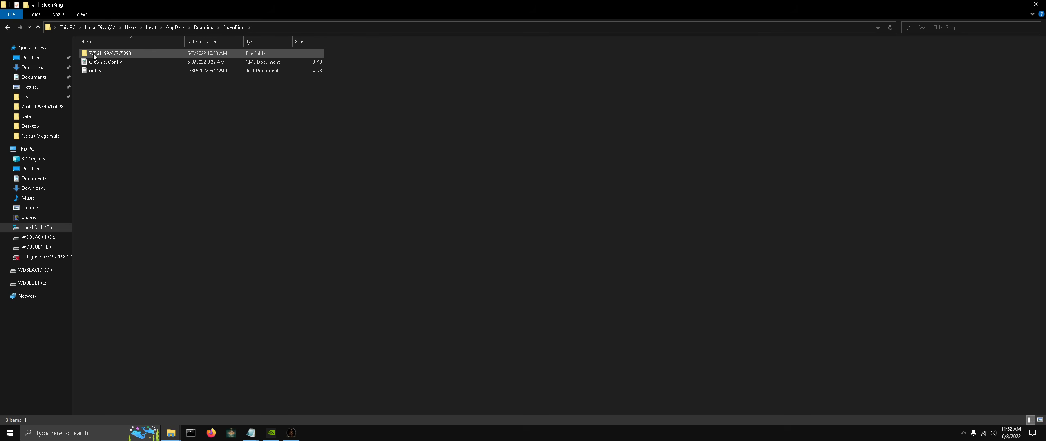
{"action": "double_click", "coordinate": [109, 55]}
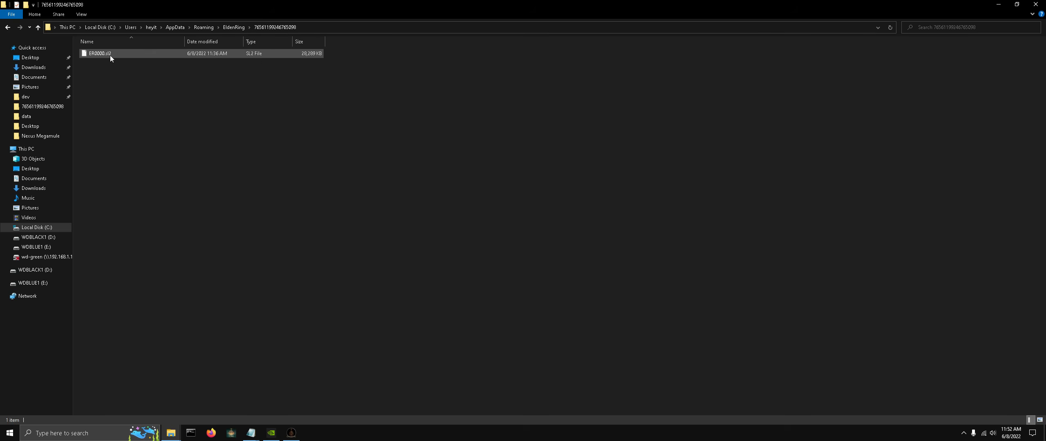
{"action": "left_click", "coordinate": [290, 431]}
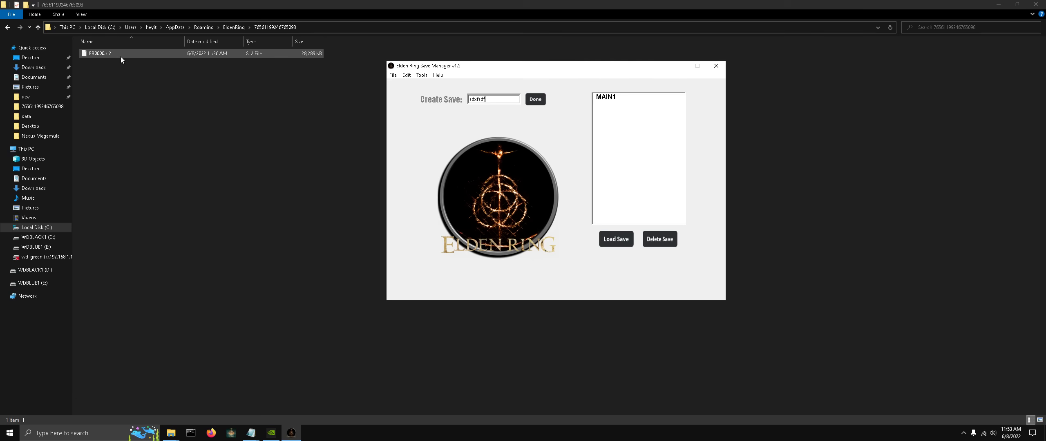
{"action": "left_click", "coordinate": [394, 75]}
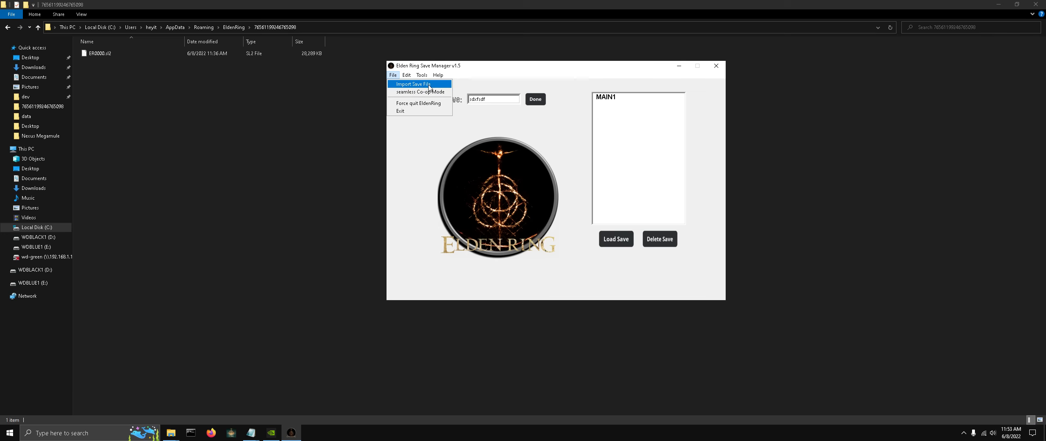
{"action": "left_click", "coordinate": [510, 158]}
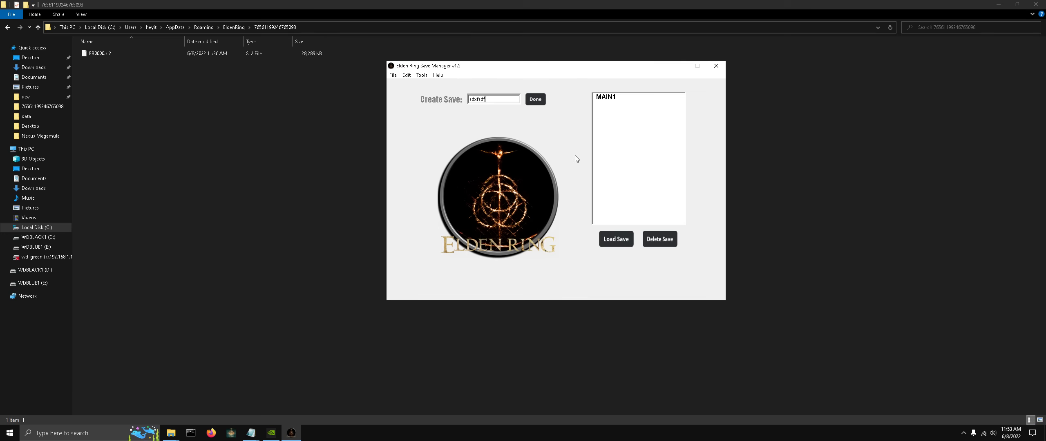
- Set the default save directory to the SteamID folder inside AppData/Roaming/EldenRing
{"action": "left_click", "coordinate": [407, 76]}
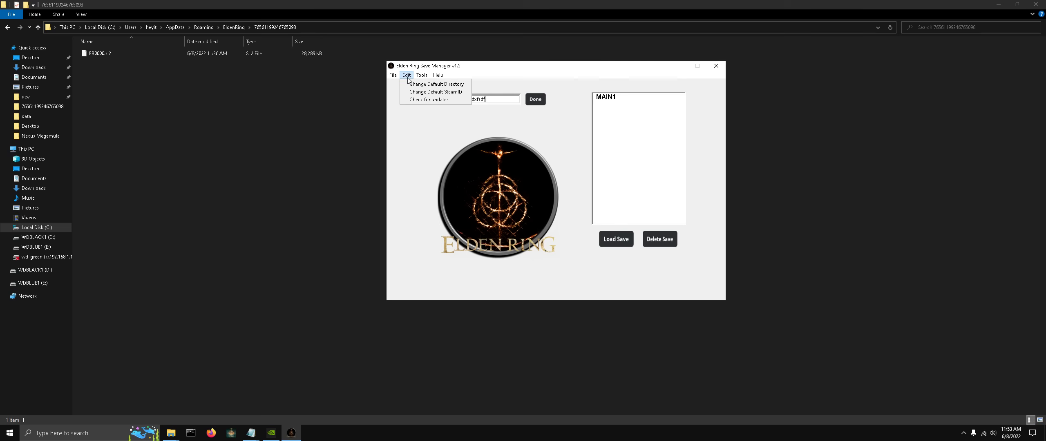
{"action": "left_click", "coordinate": [440, 85]}
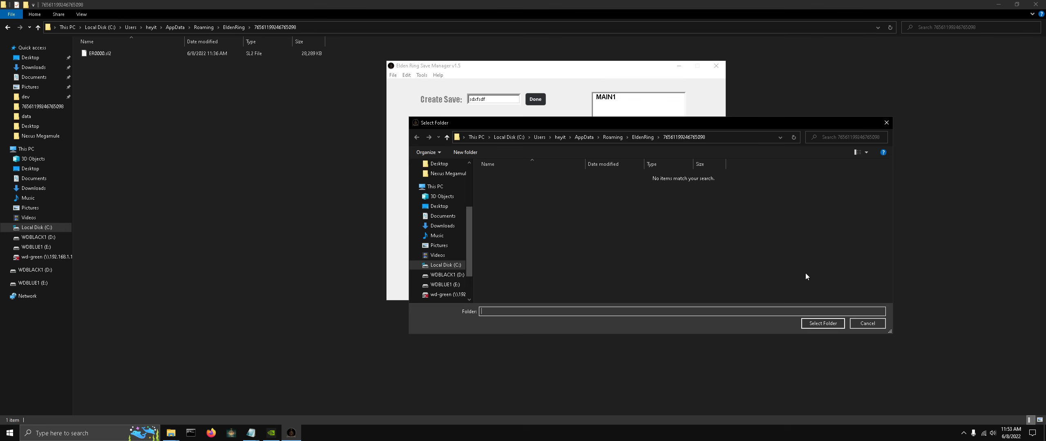
{"action": "left_click", "coordinate": [813, 323]}
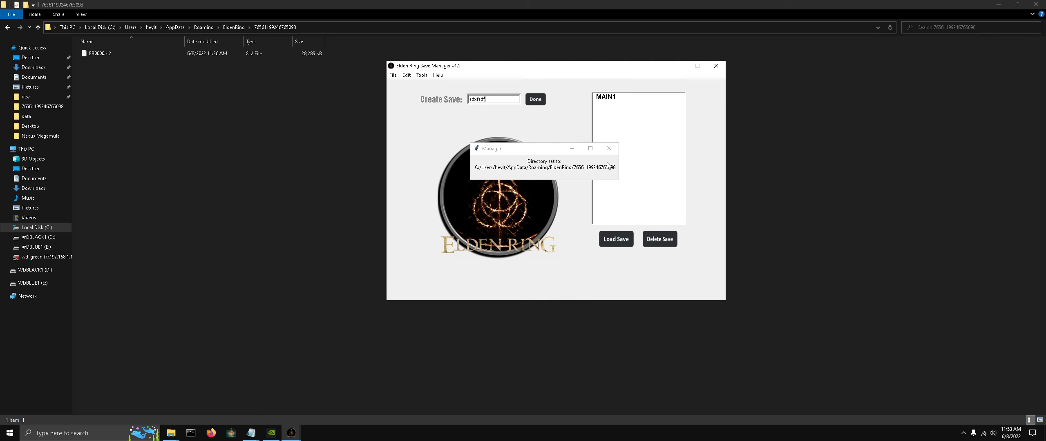
{"action": "left_click", "coordinate": [609, 149]}
{"action": "left_click", "coordinate": [406, 75]}
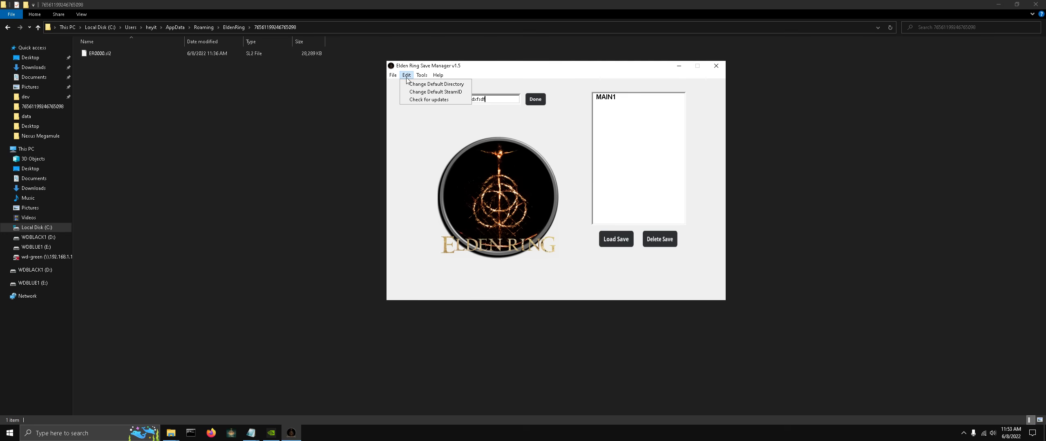
{"action": "left_click", "coordinate": [417, 89]}
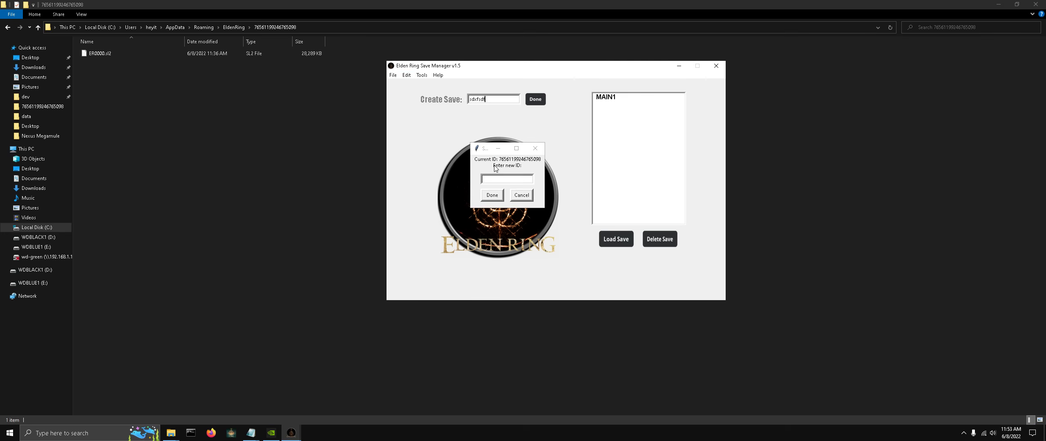
{"action": "left_click", "coordinate": [499, 181]}
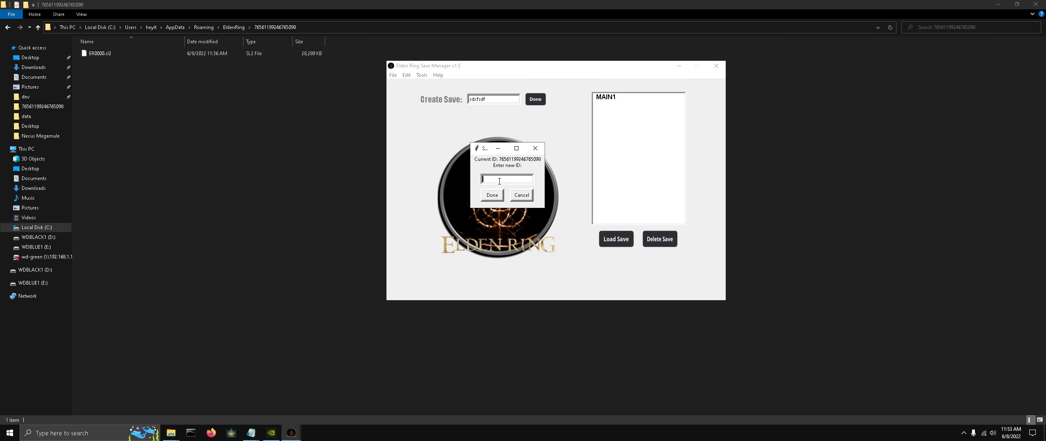
{"action": "left_click", "coordinate": [535, 148]}
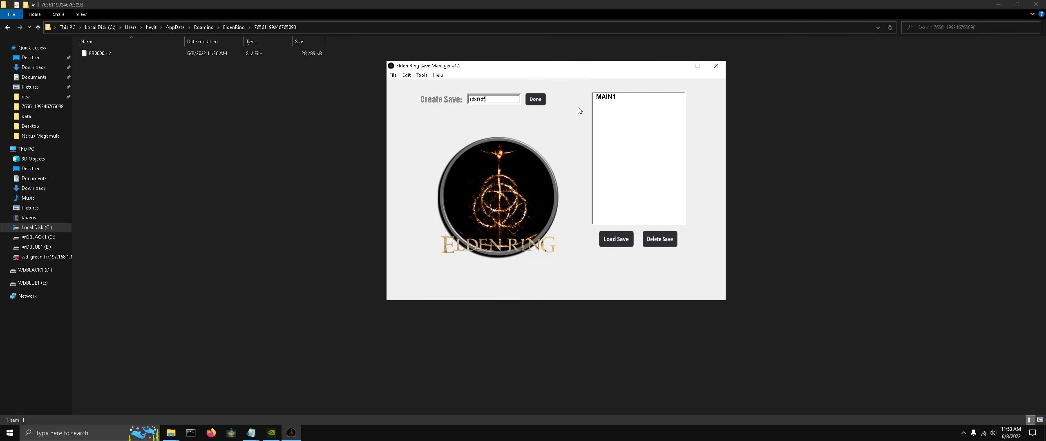
- Create a save of the current game data named CUR
{"action": "double_click", "coordinate": [503, 99]}
{"action": "type", "text": "CUR"}
{"action": "left_click", "coordinate": [535, 99]}
{"action": "left_click", "coordinate": [611, 107]}
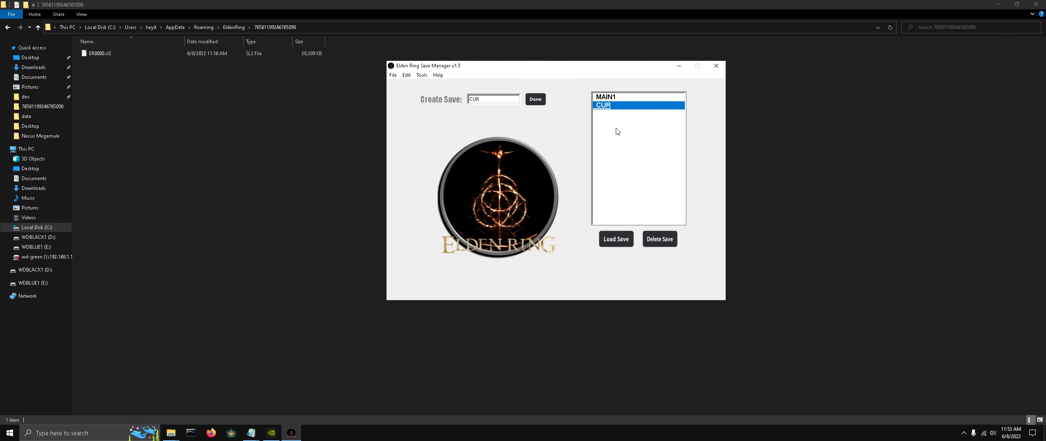
{"action": "right_click", "coordinate": [611, 108]}
{"action": "left_click", "coordinate": [624, 119]}
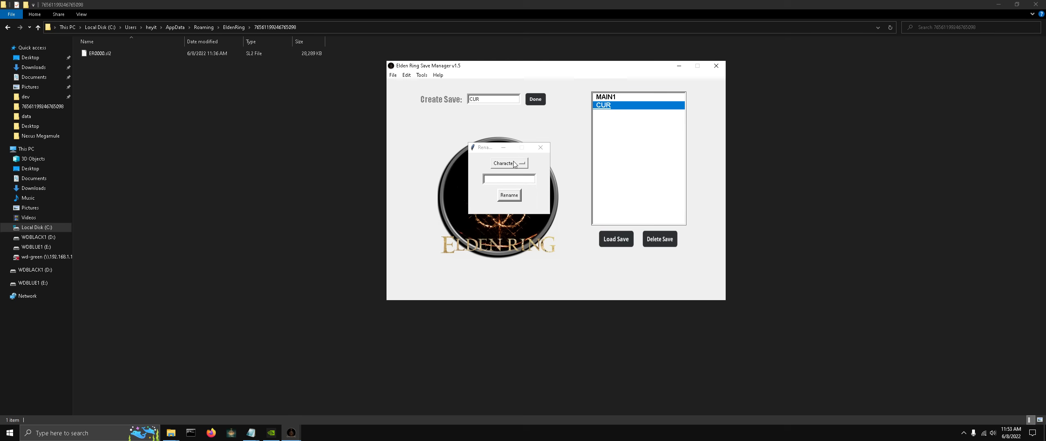
{"action": "left_click", "coordinate": [510, 163]}
{"action": "left_click", "coordinate": [540, 147]}
{"action": "left_click", "coordinate": [540, 147]}
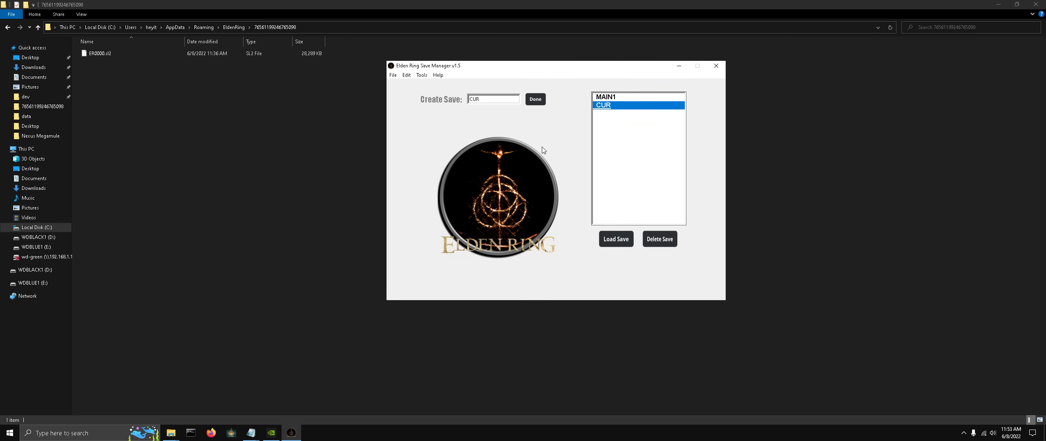
- Update the CUR save so the current in-game save overwrites its slot
{"action": "right_click", "coordinate": [608, 105]}
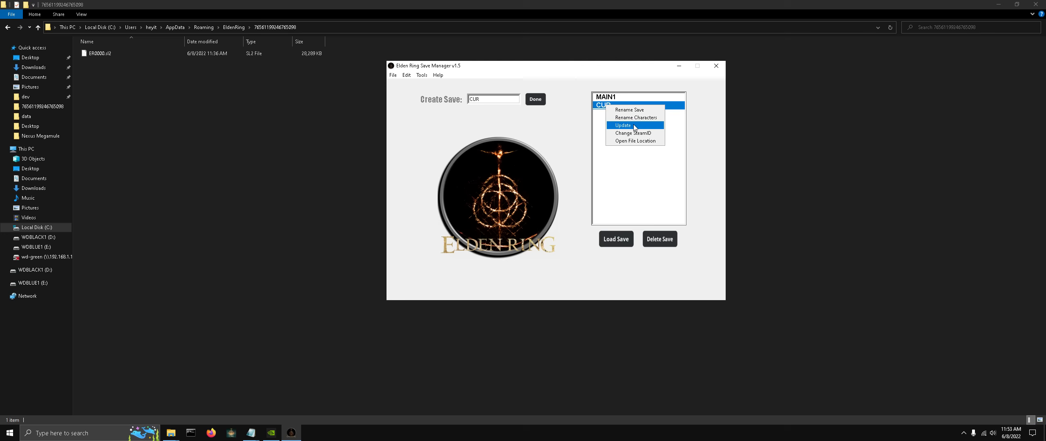
{"action": "left_click", "coordinate": [600, 108]}
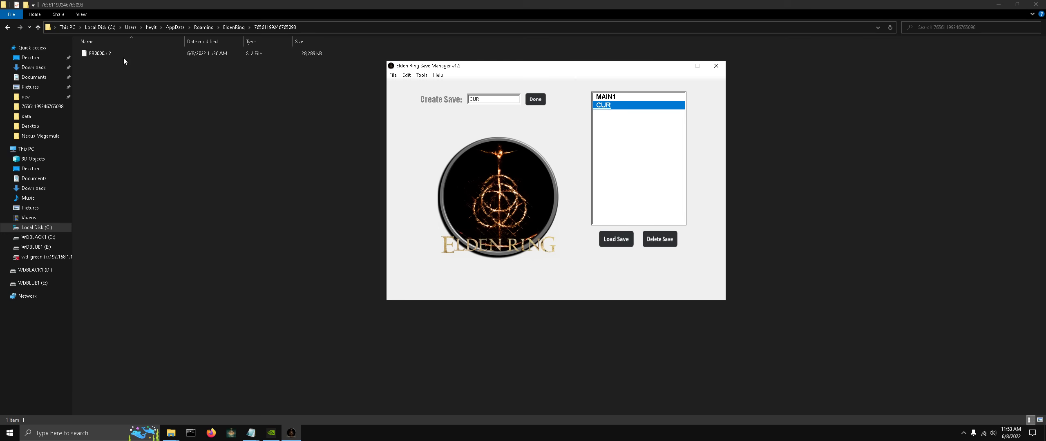
{"action": "right_click", "coordinate": [600, 108]}
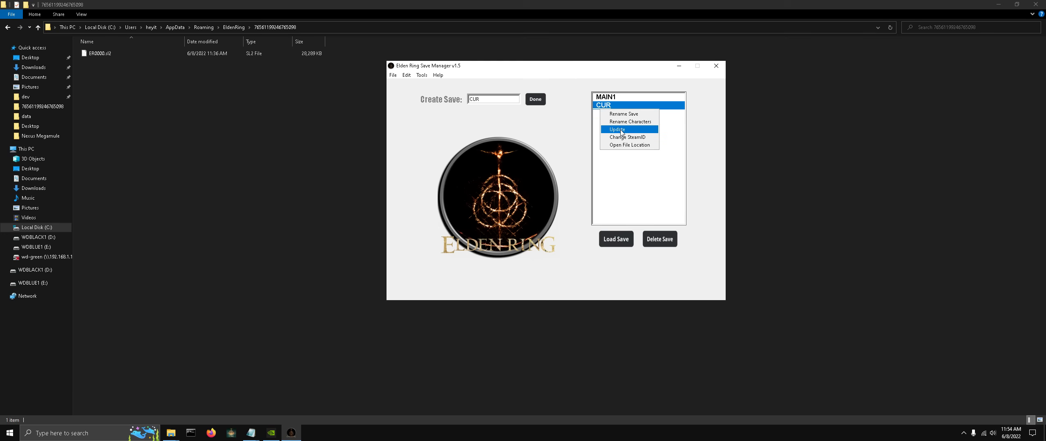
{"action": "left_click", "coordinate": [620, 130]}
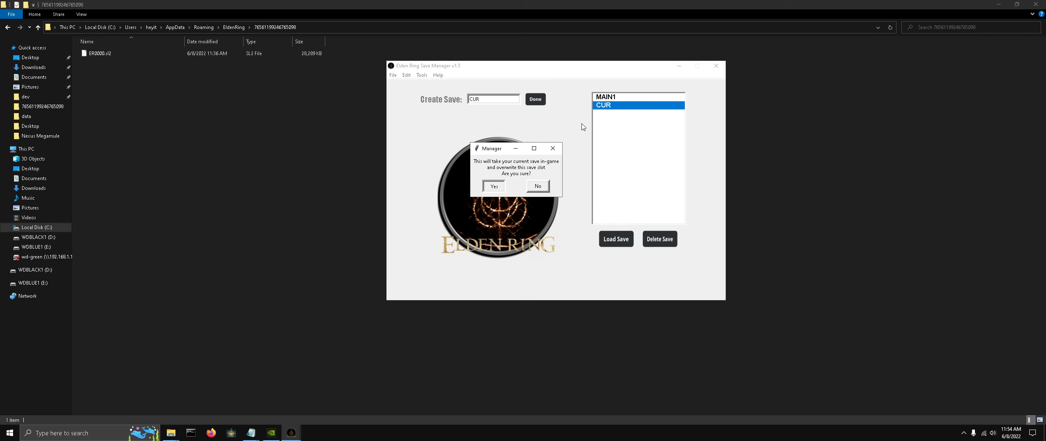
{"action": "key", "text": "Return"}
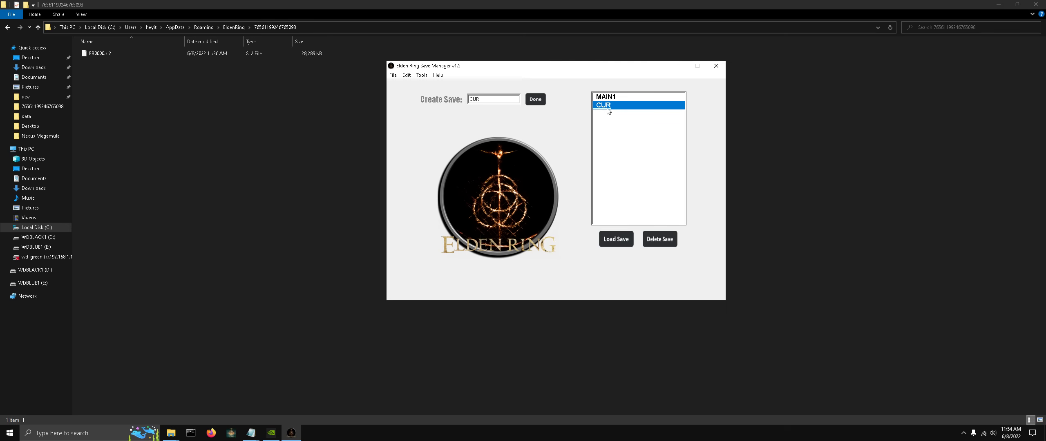
- Rename the ninth character in the CUR save to Blah
{"action": "right_click", "coordinate": [607, 110]}
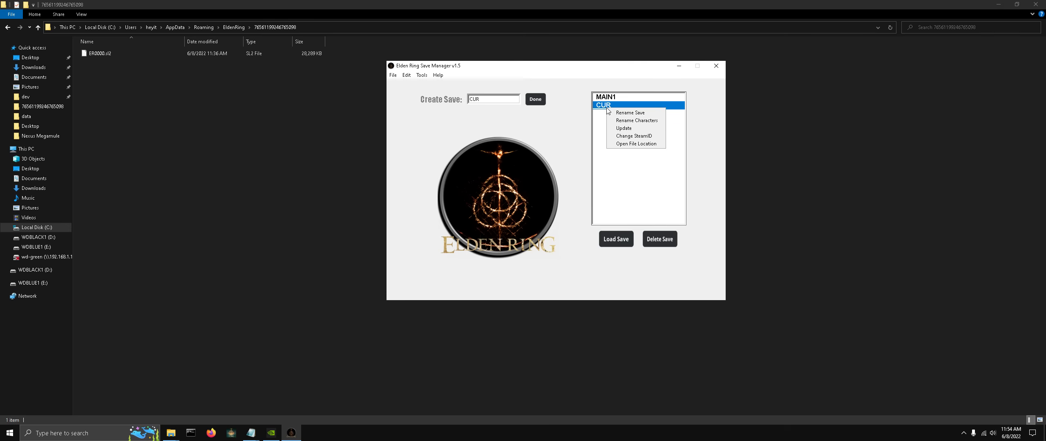
{"action": "left_click", "coordinate": [634, 121]}
{"action": "left_click", "coordinate": [509, 163]}
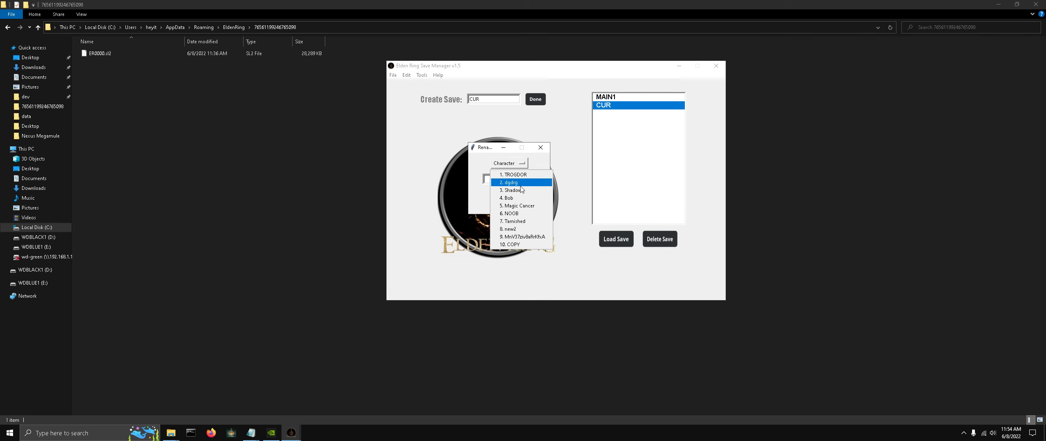
{"action": "left_click", "coordinate": [518, 237]}
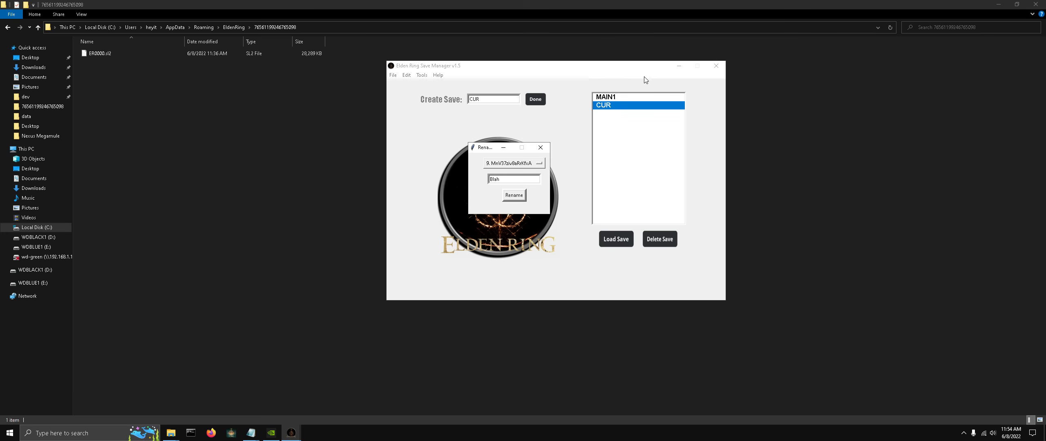
{"action": "left_click", "coordinate": [524, 196]}
{"action": "left_click", "coordinate": [536, 152]}
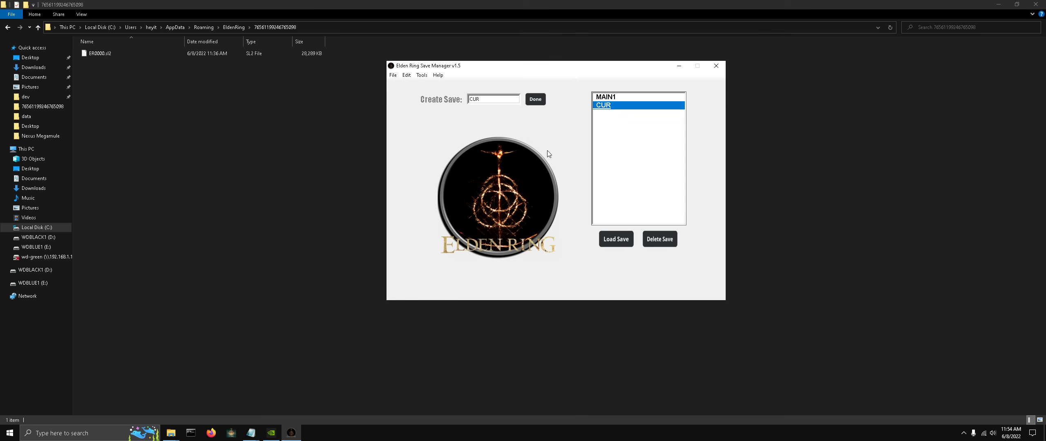
{"action": "left_click", "coordinate": [422, 75]}
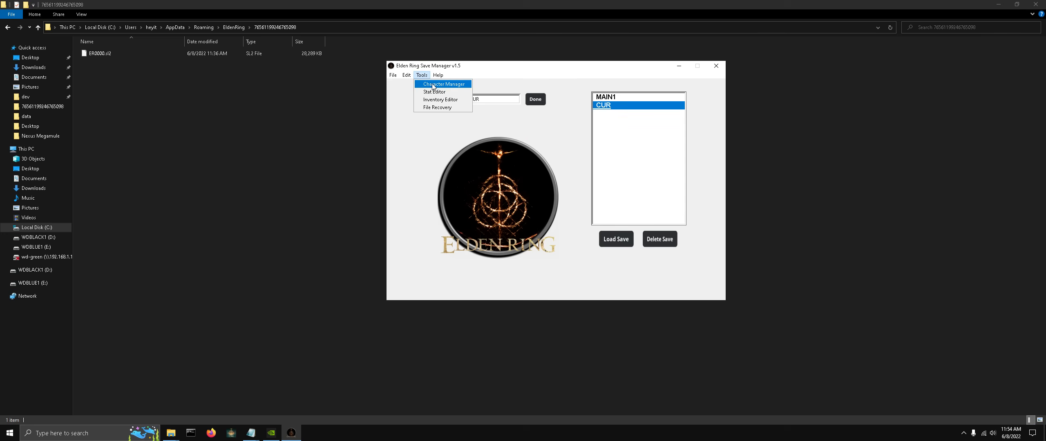
{"action": "left_click", "coordinate": [433, 86]}
{"action": "left_click_drag", "start_coordinate": [556, 154], "coordinate": [525, 109]}
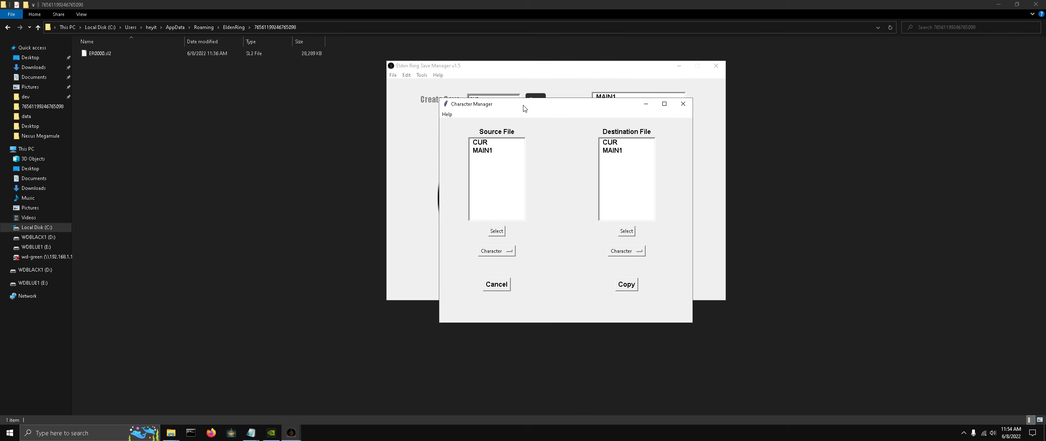
{"action": "left_click", "coordinate": [681, 104]}
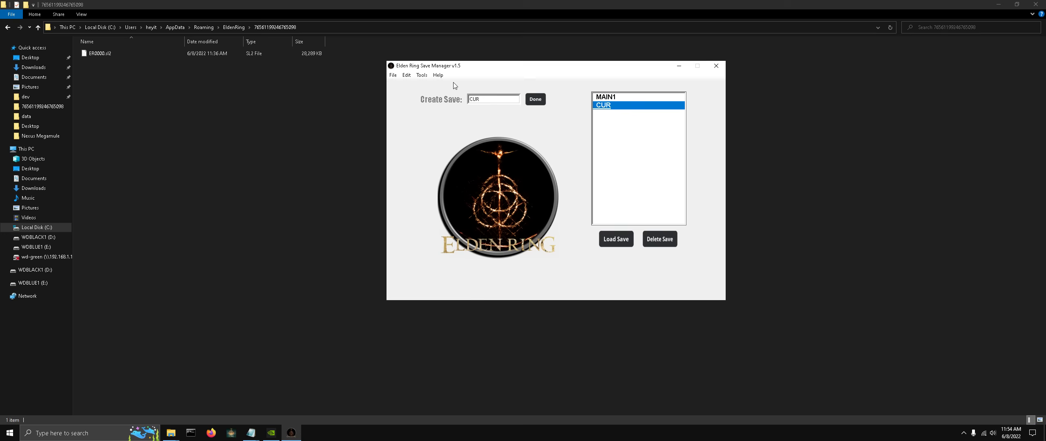
- Import an external save file under the name MULE and patch it with your own SteamID
{"action": "left_click", "coordinate": [393, 76]}
{"action": "left_click", "coordinate": [402, 87]}
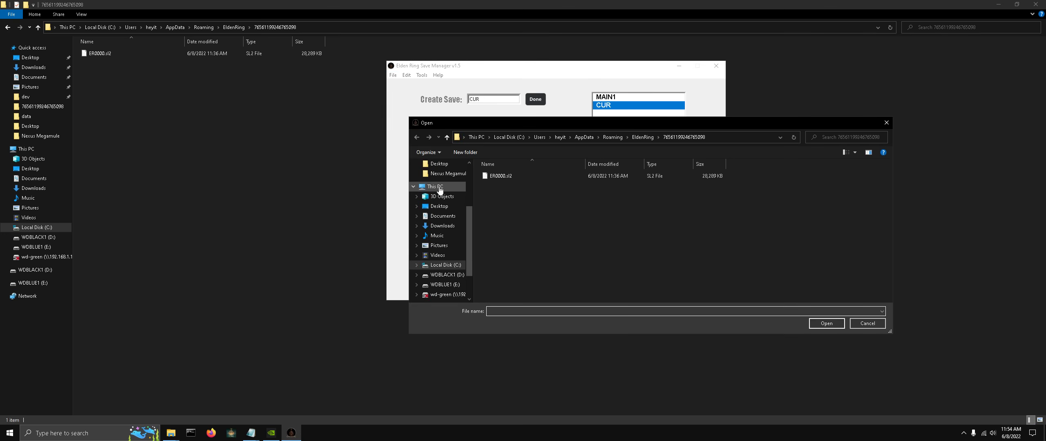
{"action": "double_click", "coordinate": [500, 185]}
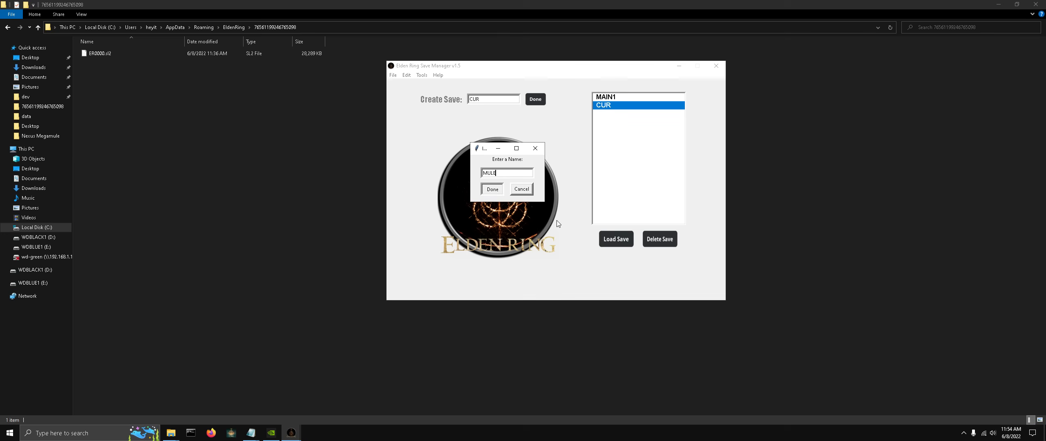
{"action": "key", "text": "Return"}
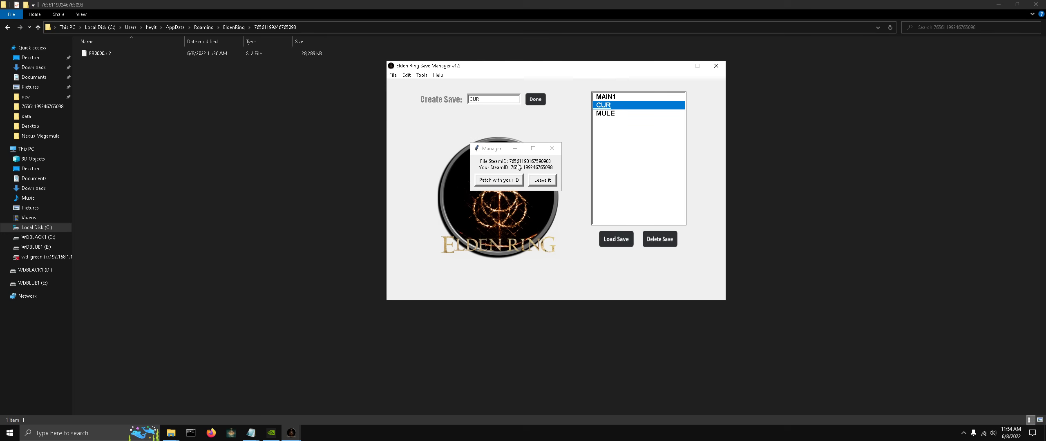
{"action": "left_click", "coordinate": [498, 180]}
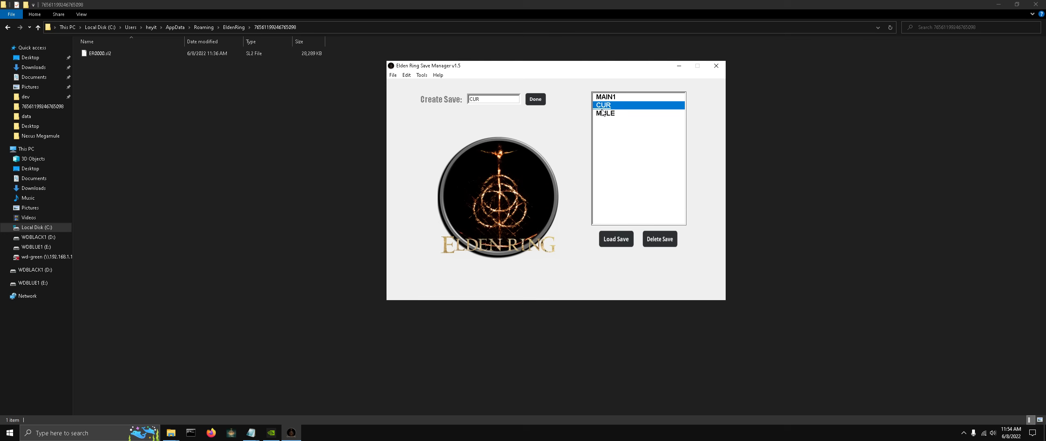
- Copy the first character, Tarnished, from the MULE save over the tenth character, COPY, in the CUR save using Character Manager
{"action": "left_click", "coordinate": [421, 75]}
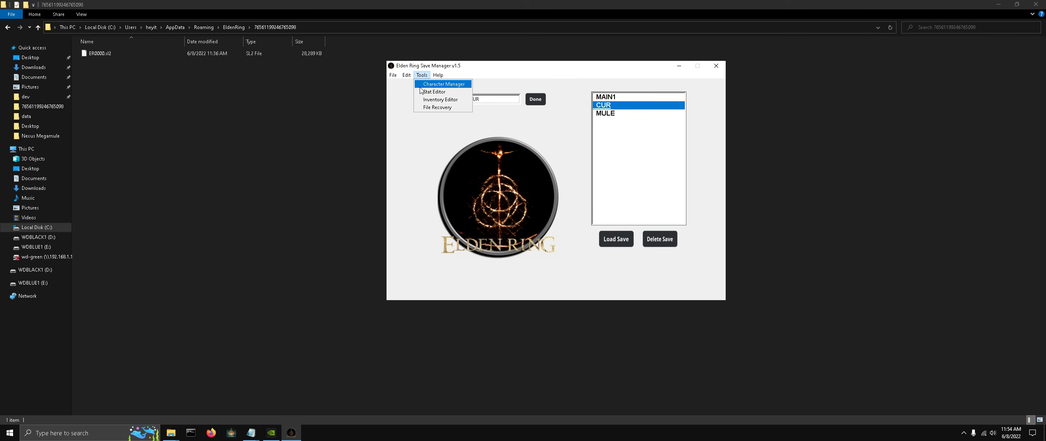
{"action": "left_click", "coordinate": [433, 84]}
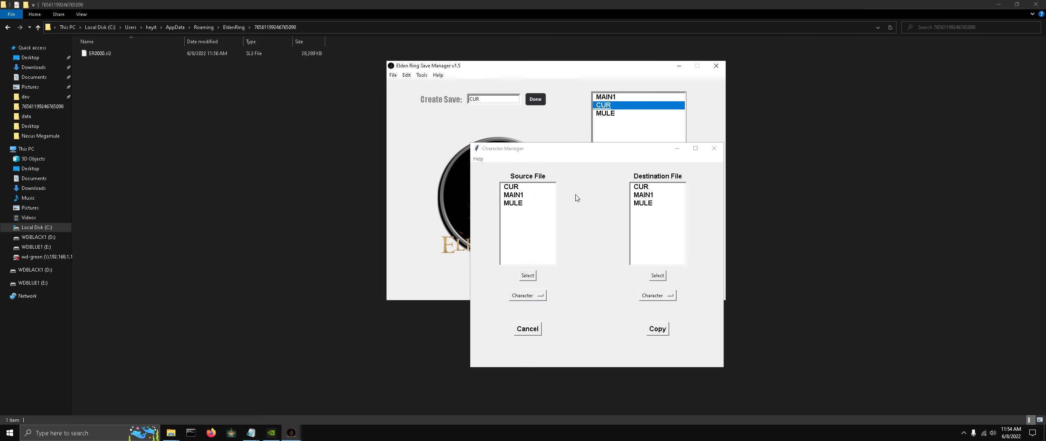
{"action": "left_click", "coordinate": [514, 204]}
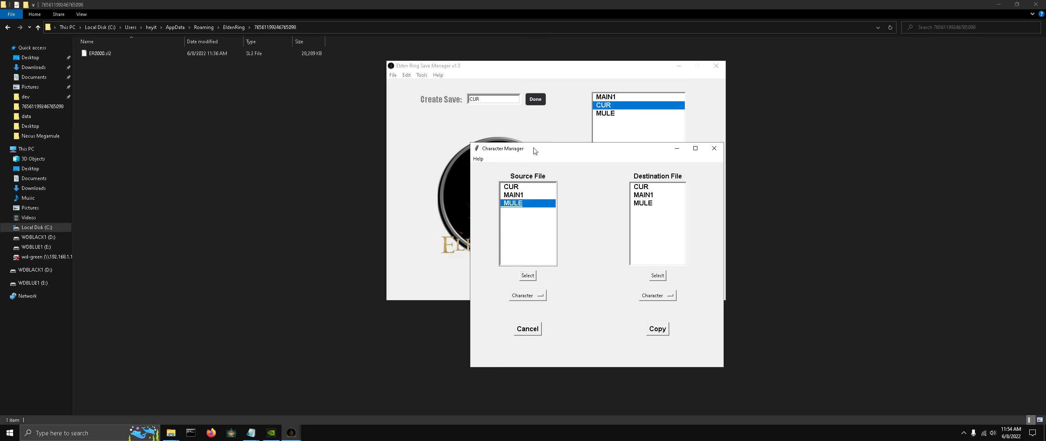
{"action": "left_click_drag", "start_coordinate": [534, 151], "coordinate": [505, 117]}
{"action": "left_click", "coordinate": [506, 262]}
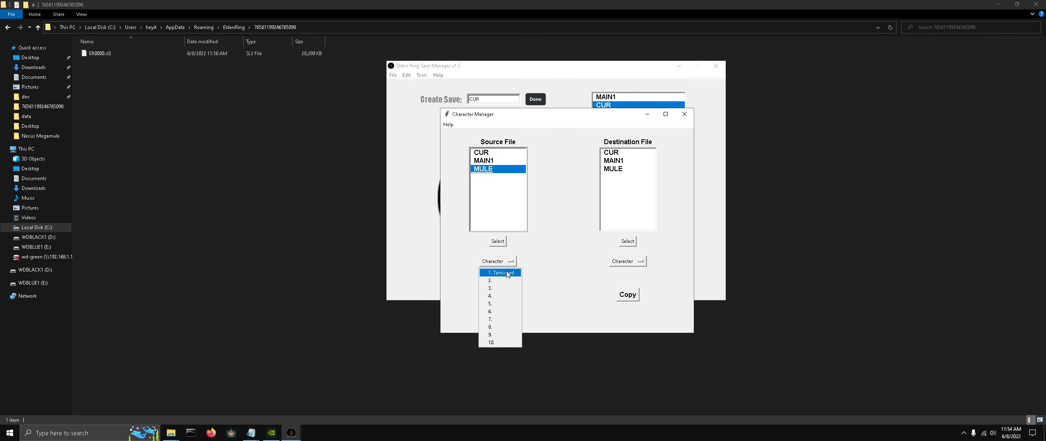
{"action": "left_click", "coordinate": [506, 273]}
{"action": "left_click", "coordinate": [618, 154]}
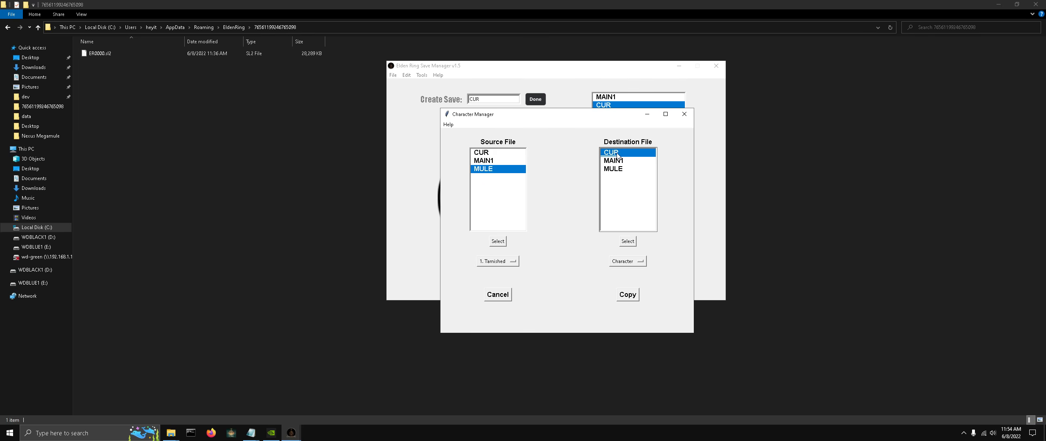
{"action": "left_click", "coordinate": [633, 264]}
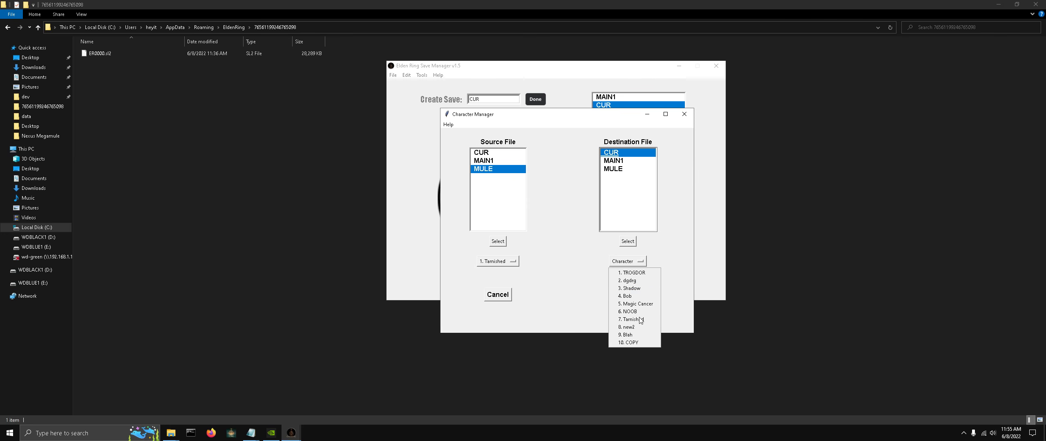
{"action": "left_click", "coordinate": [636, 342]}
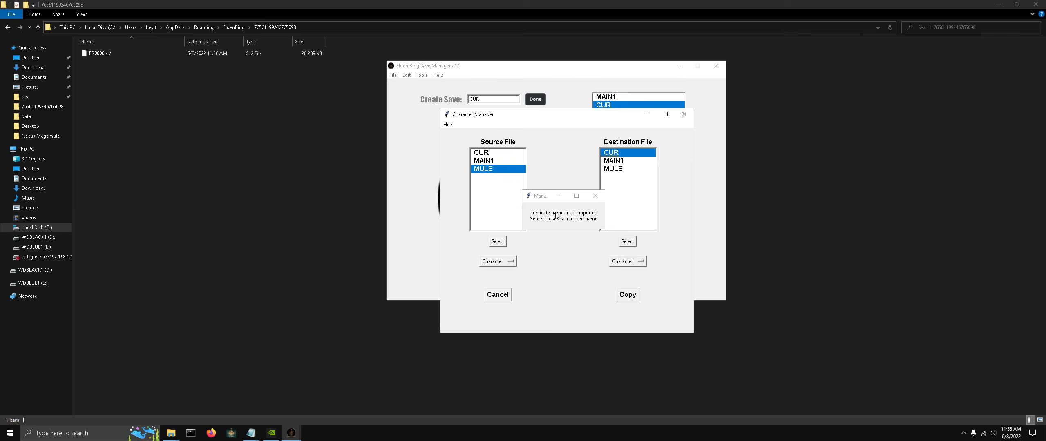
{"action": "left_click", "coordinate": [595, 195]}
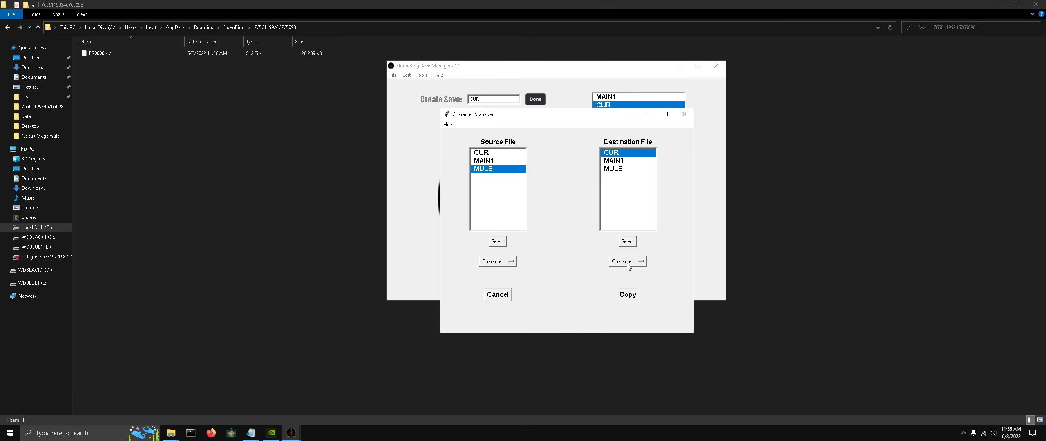
{"action": "left_click", "coordinate": [628, 264]}
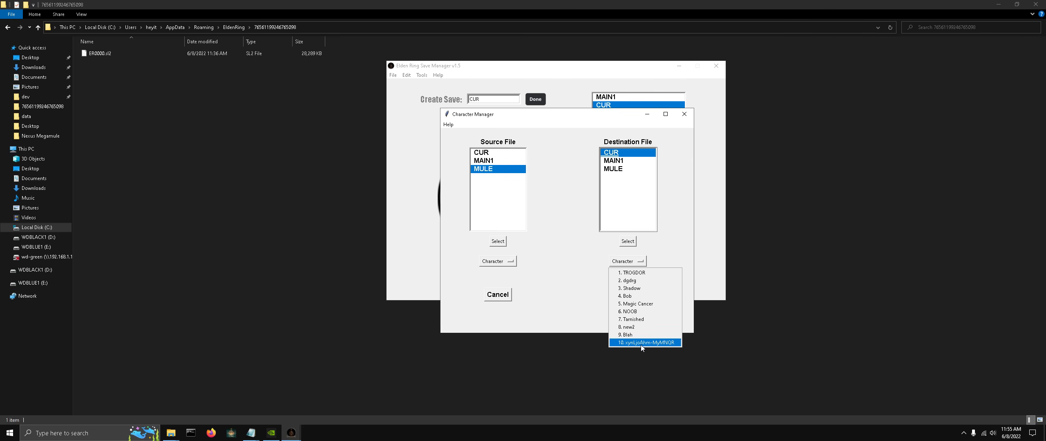
{"action": "left_click", "coordinate": [567, 274]}
- Copy TROGDOR within the CUR save over the second character, dgdrg, and close Character Manager
{"action": "left_click", "coordinate": [484, 153]}
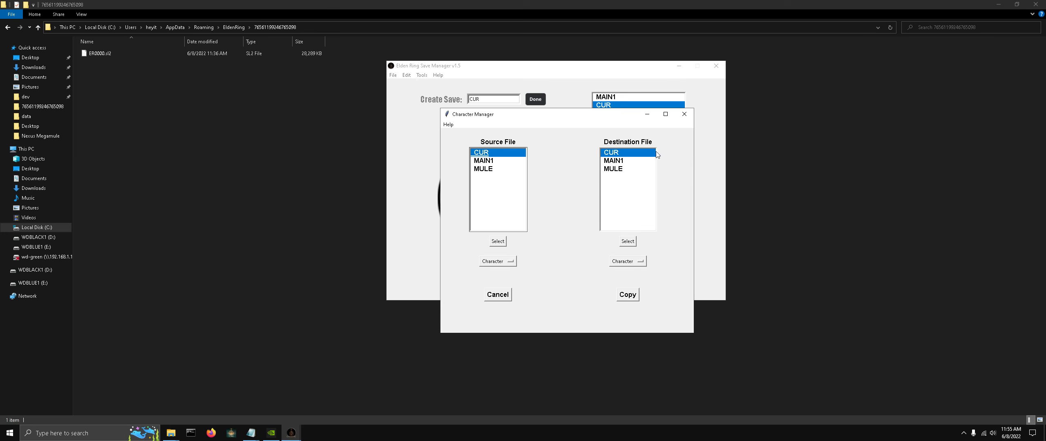
{"action": "left_click", "coordinate": [498, 241]}
{"action": "left_click", "coordinate": [502, 263]}
{"action": "left_click", "coordinate": [504, 273]}
{"action": "left_click", "coordinate": [633, 267]}
{"action": "left_click", "coordinate": [625, 283]}
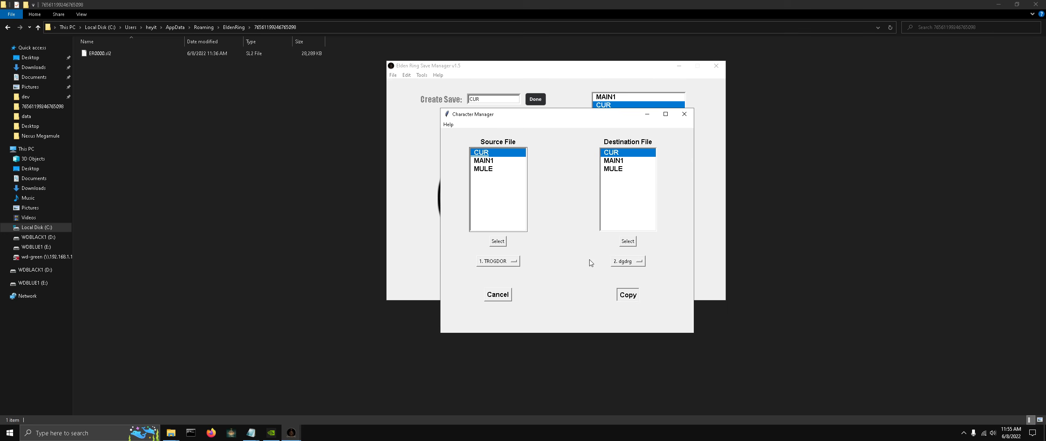
{"action": "left_click", "coordinate": [598, 198]}
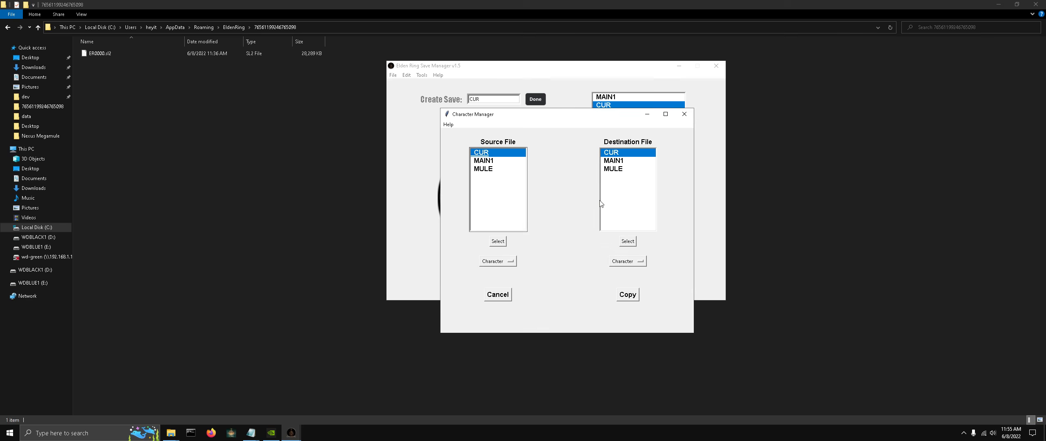
{"action": "left_click", "coordinate": [684, 114]}
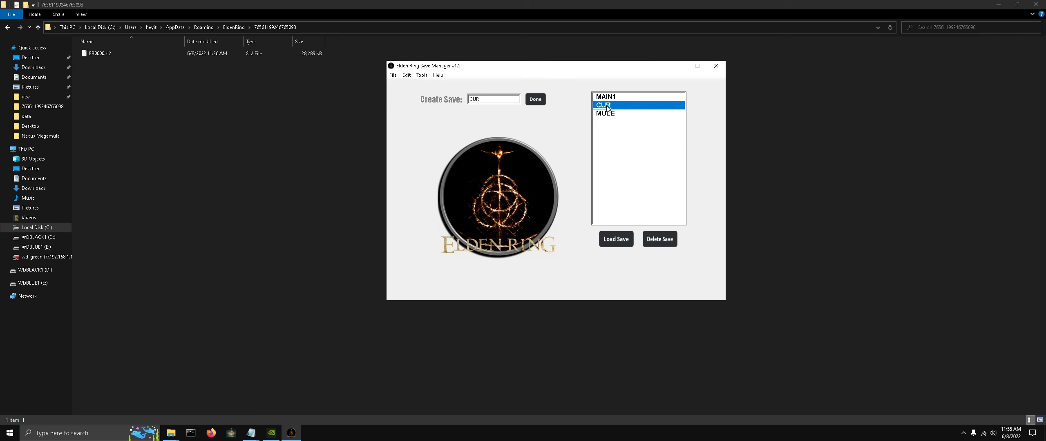
- Rename the second character in the CUR save to Trog2
{"action": "right_click", "coordinate": [607, 106]}
{"action": "left_click", "coordinate": [621, 119]}
{"action": "left_click", "coordinate": [513, 163]}
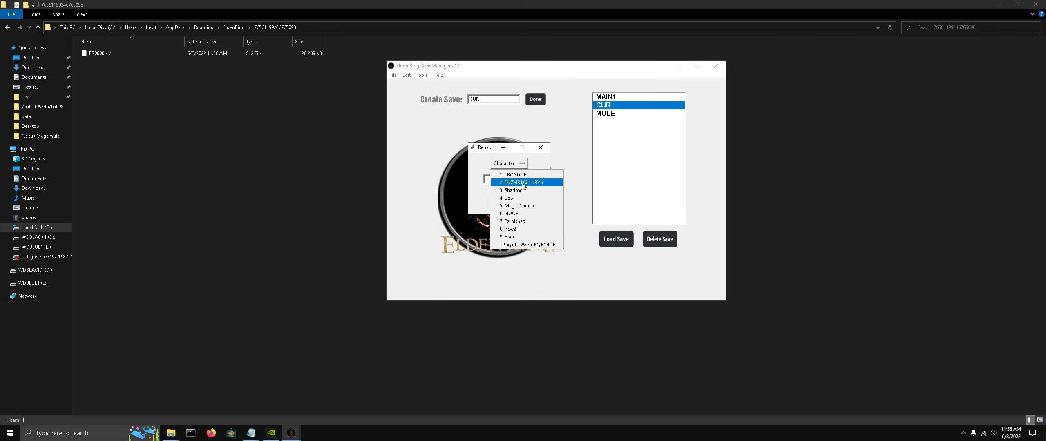
{"action": "left_click", "coordinate": [505, 188]}
{"action": "type", "text": "TEO"}
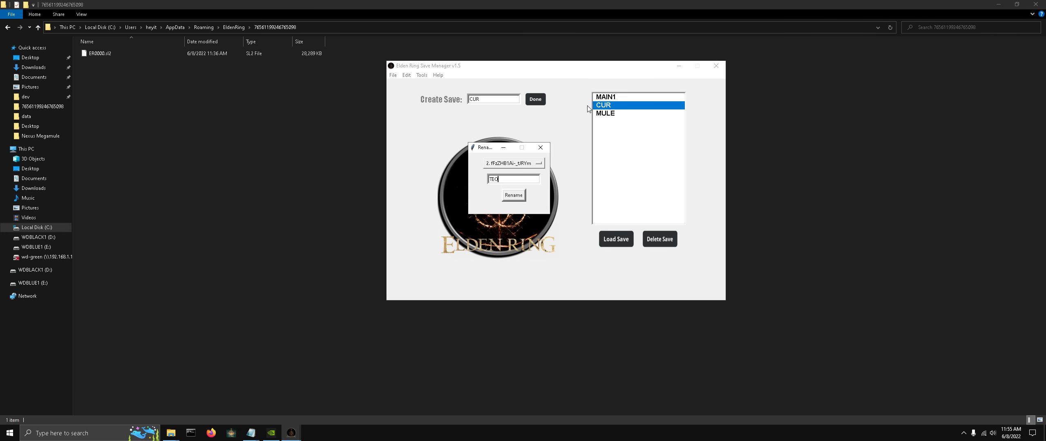
{"action": "type", "text": "rog2"}
{"action": "left_click", "coordinate": [511, 198]}
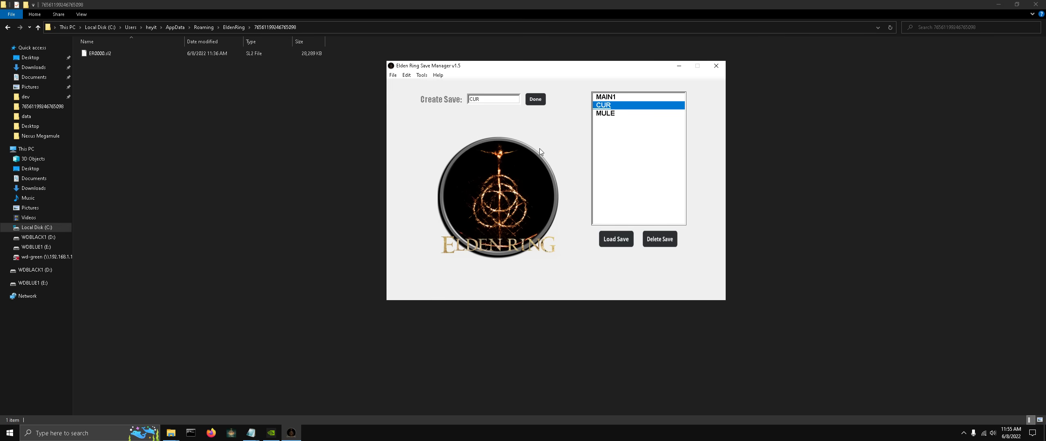
- Load the stats of TROGDOR from the CUR save in the Stat Editor
{"action": "left_click", "coordinate": [422, 75]}
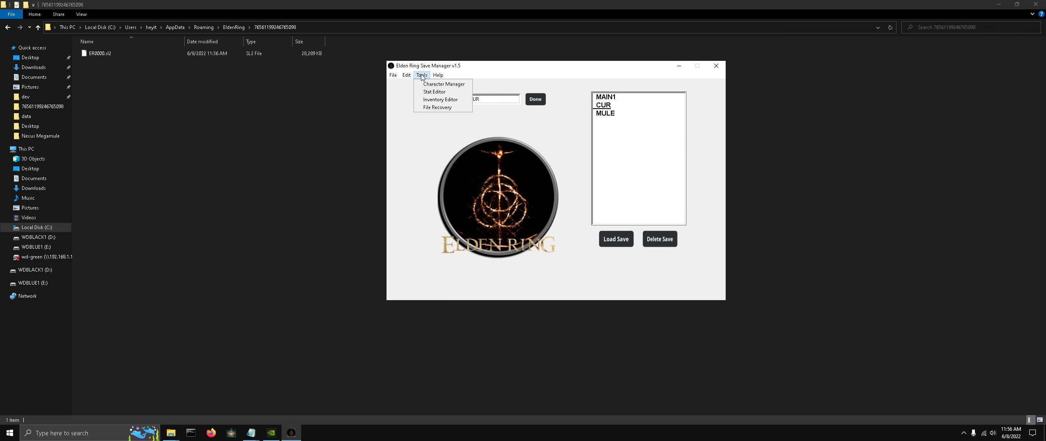
{"action": "left_click", "coordinate": [432, 91]}
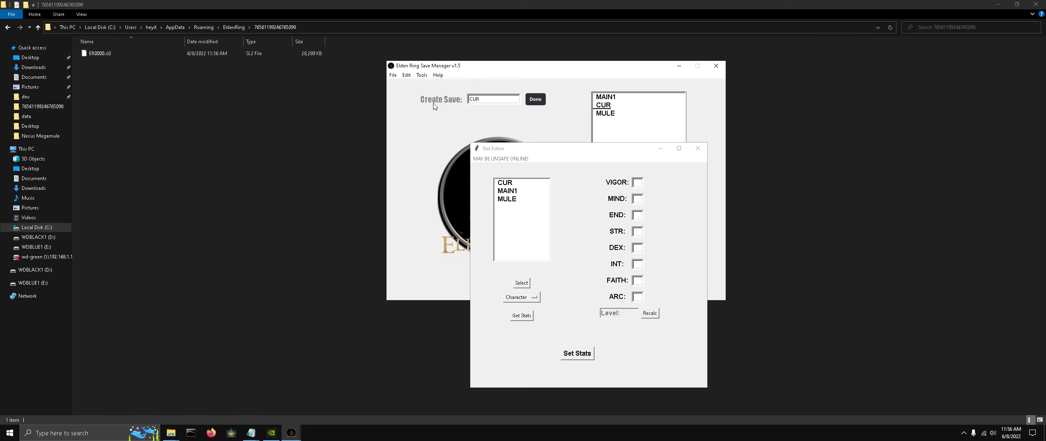
{"action": "left_click", "coordinate": [505, 182]}
{"action": "left_click", "coordinate": [527, 296]}
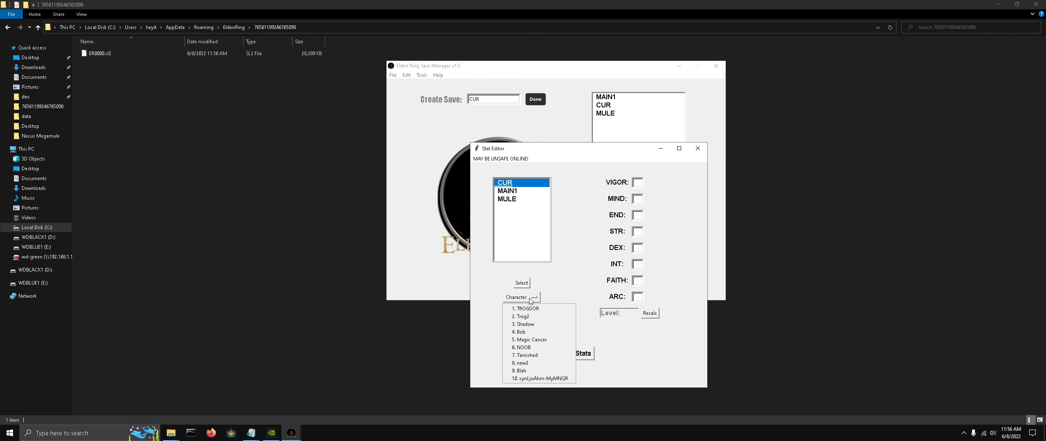
{"action": "left_click", "coordinate": [523, 307]}
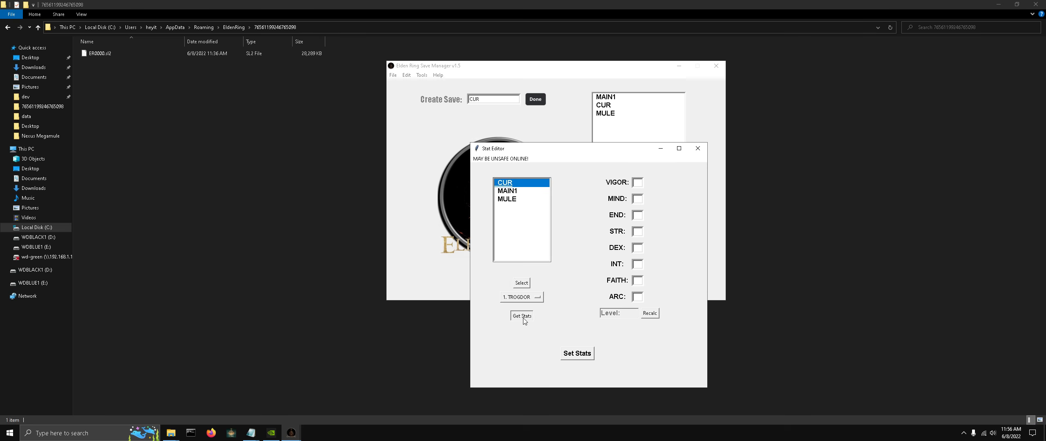
{"action": "left_click", "coordinate": [523, 319]}
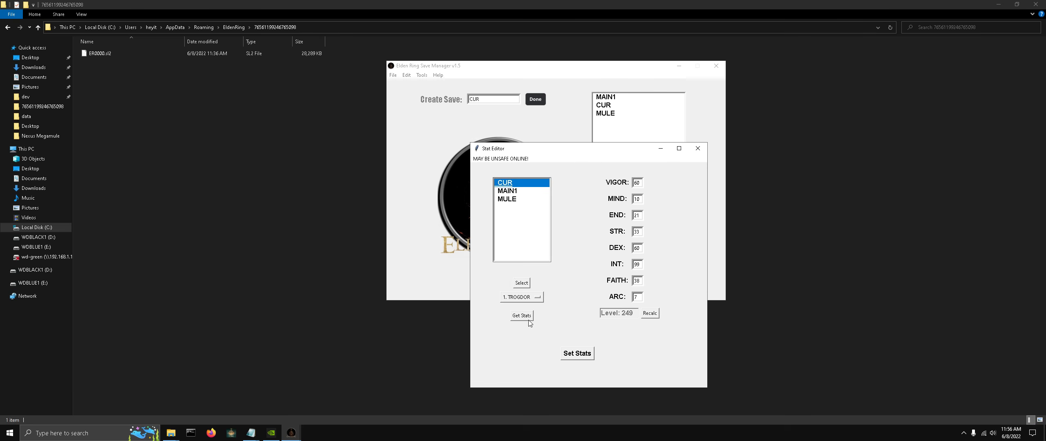
- Set TROGDOR's INT to 33, recalculate the level, apply the stats and close the Stat Editor
{"action": "double_click", "coordinate": [636, 265]}
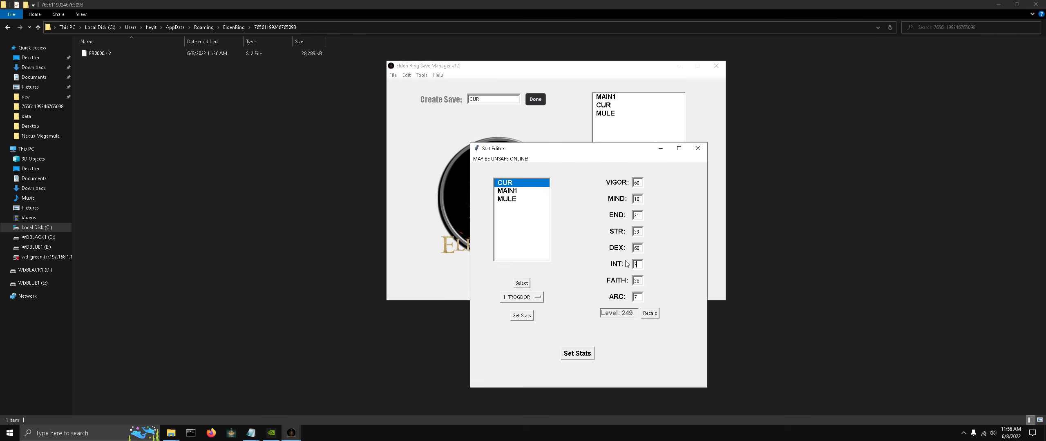
{"action": "type", "text": "33"}
{"action": "left_click", "coordinate": [651, 313]}
{"action": "left_click", "coordinate": [577, 354]}
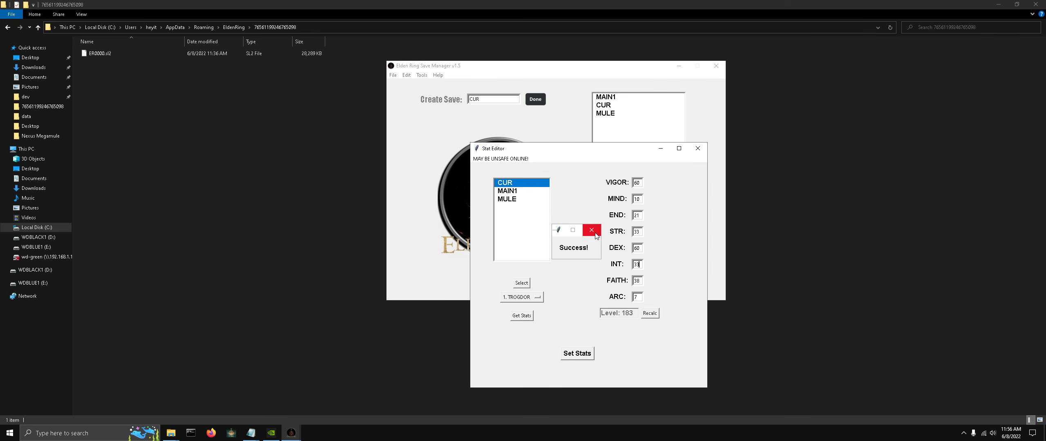
{"action": "left_click", "coordinate": [697, 149]}
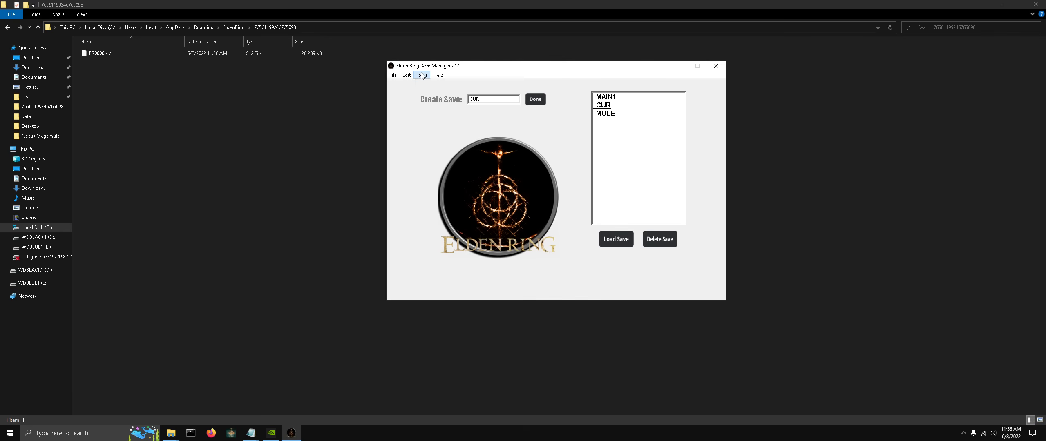
- In the Inventory Editor, choose TROGDOR from the CUR save, the Golden Rune [1] item and a quantity of 99
{"action": "left_click", "coordinate": [422, 75]}
{"action": "left_click", "coordinate": [433, 100]}
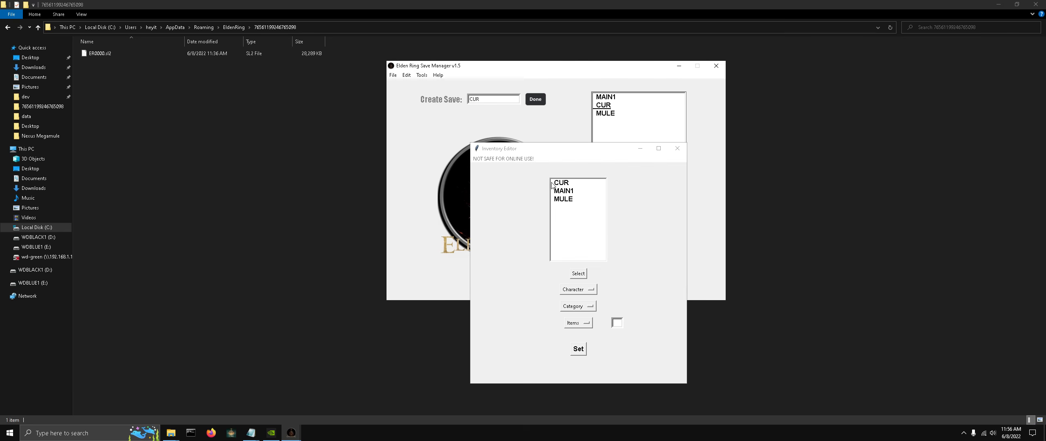
{"action": "left_click", "coordinate": [582, 289]}
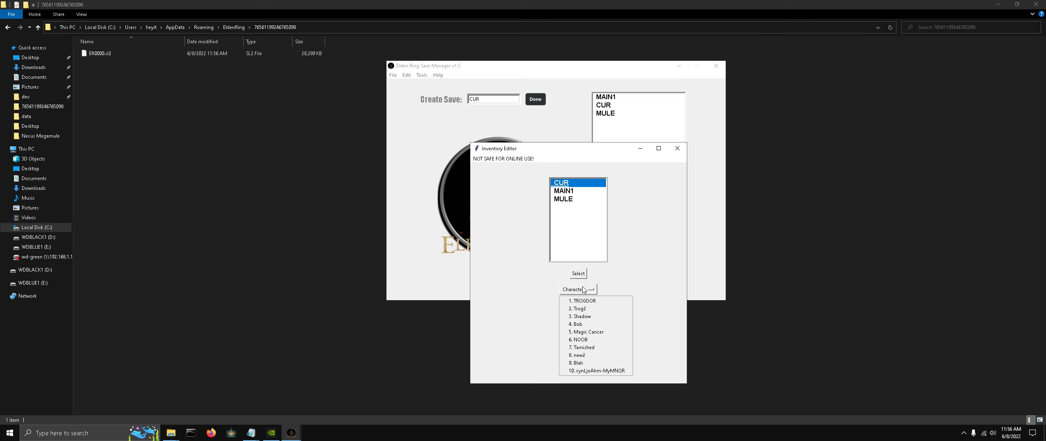
{"action": "left_click", "coordinate": [586, 302]}
{"action": "left_click", "coordinate": [588, 307]}
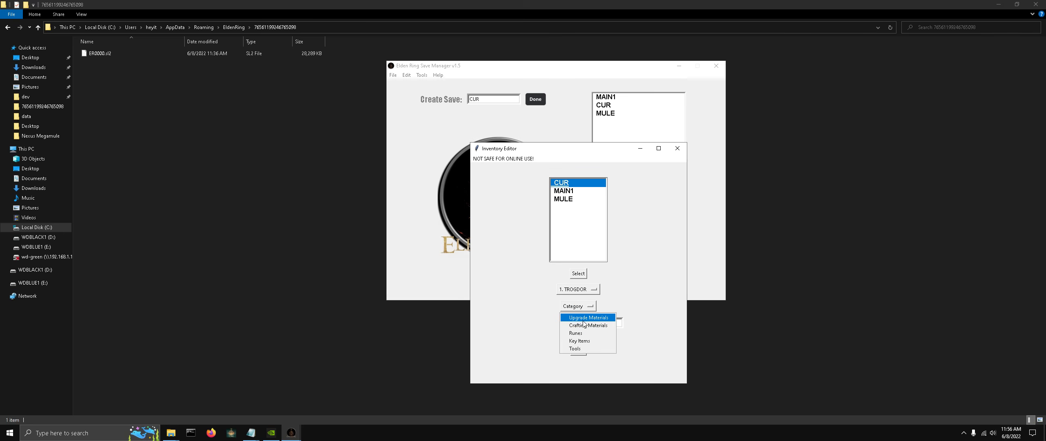
{"action": "left_click", "coordinate": [584, 323]}
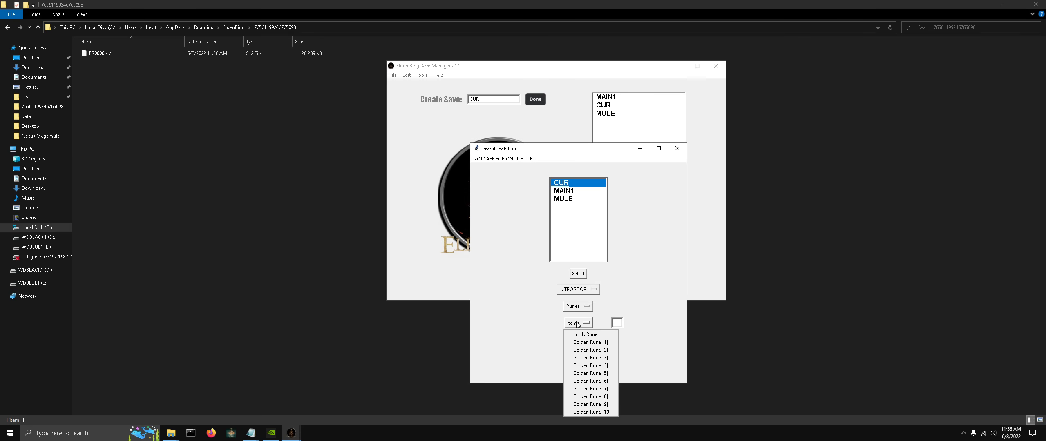
{"action": "left_click", "coordinate": [589, 339]}
{"action": "left_click", "coordinate": [616, 324]}
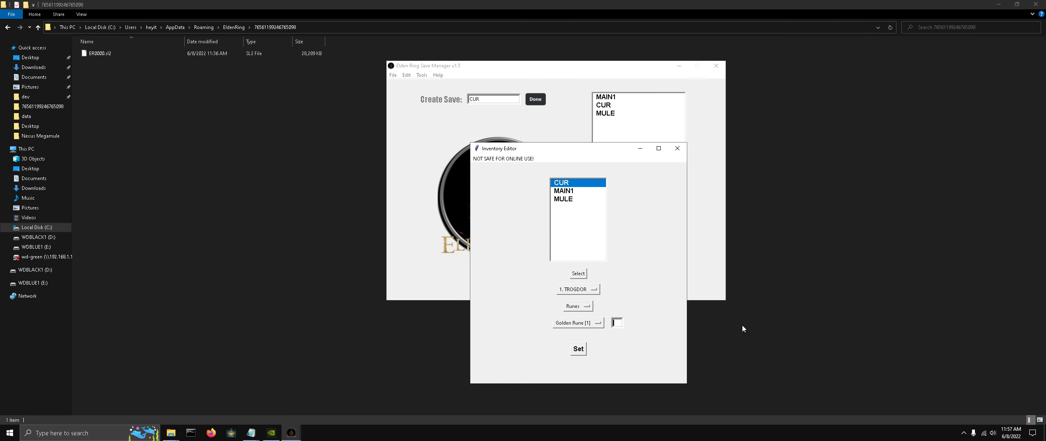
{"action": "type", "text": "99"}
- Switch the item to Flight Pinion under Crafting Materials, apply its quantity for TROGDOR and close the Inventory Editor
{"action": "left_click", "coordinate": [588, 306]}
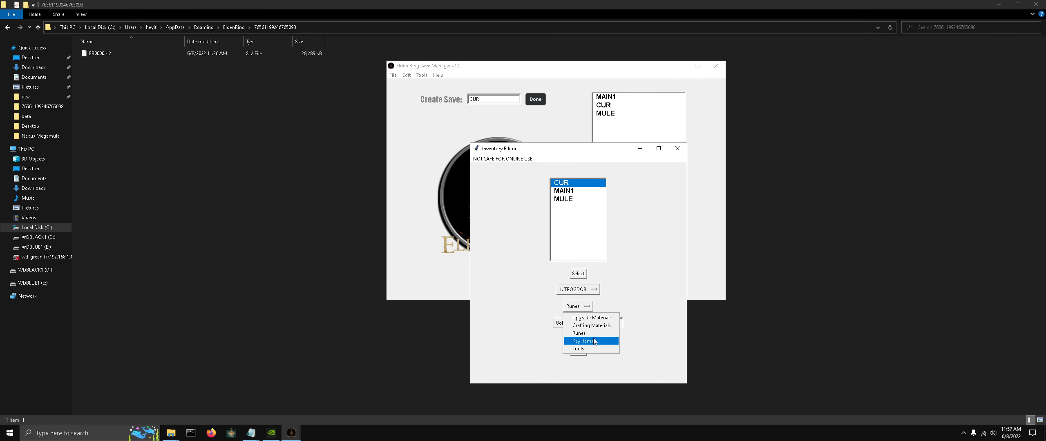
{"action": "left_click", "coordinate": [592, 325]}
{"action": "left_click", "coordinate": [582, 323]}
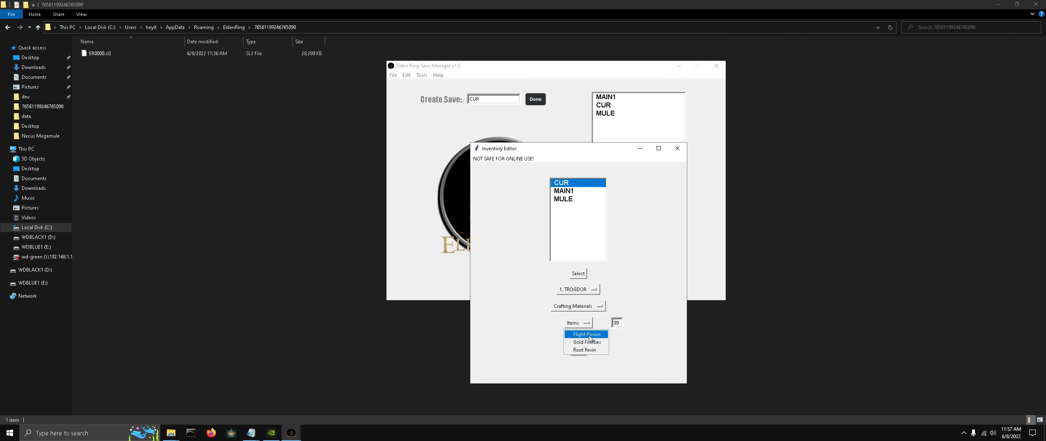
{"action": "left_click", "coordinate": [591, 334]}
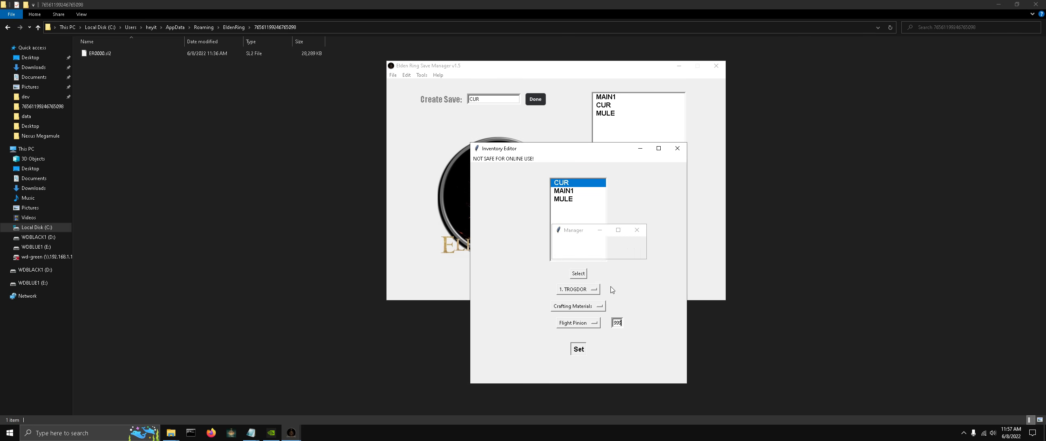
{"action": "left_click", "coordinate": [640, 234]}
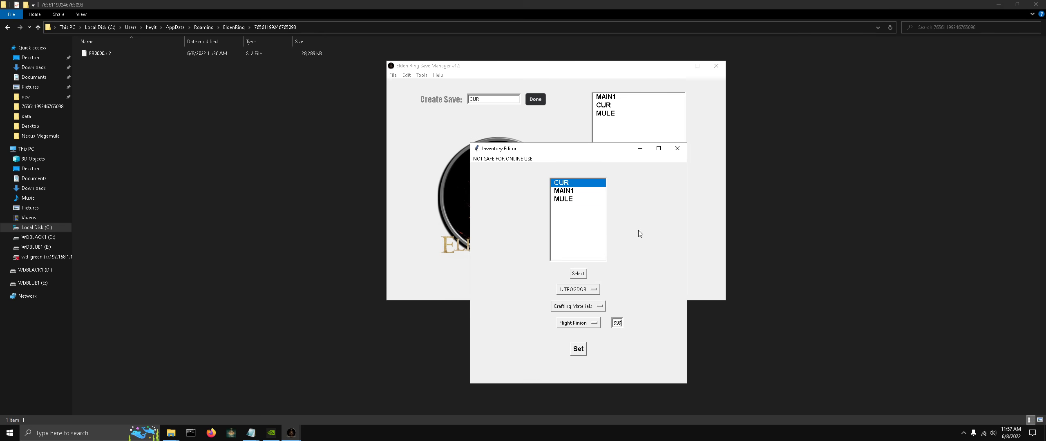
{"action": "left_click", "coordinate": [677, 148]}
- Open File Recovery to view the time-stamped backups of earlier saves
{"action": "left_click", "coordinate": [421, 75]}
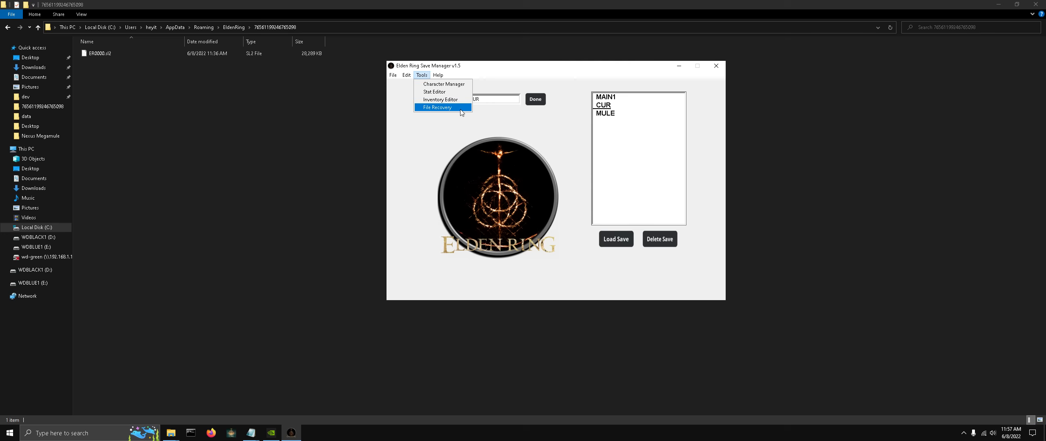
{"action": "left_click", "coordinate": [453, 107]}
{"action": "left_click_drag", "start_coordinate": [543, 151], "coordinate": [463, 96]}
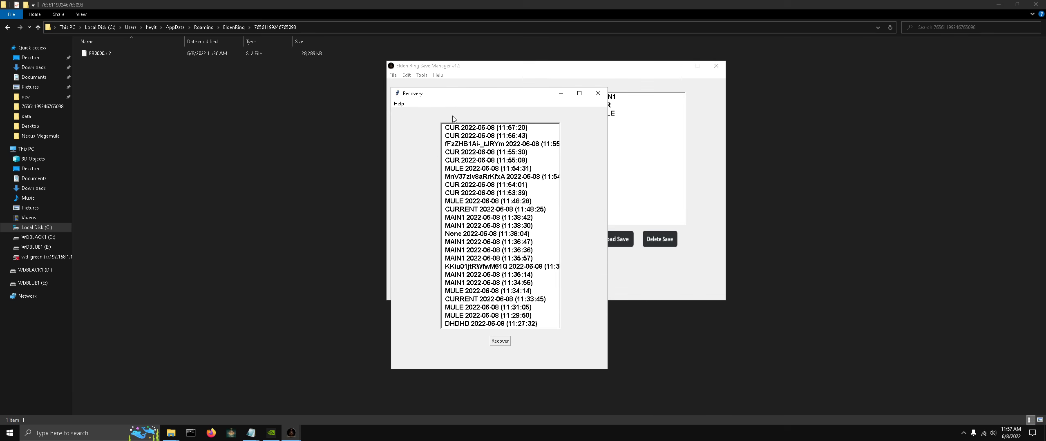
{"action": "scroll", "coordinate": [452, 127], "scroll_direction": "down", "scroll_amount": 3}
{"action": "scroll", "coordinate": [451, 127], "scroll_direction": "up", "scroll_amount": 3}
{"action": "left_click", "coordinate": [495, 131]}
{"action": "right_click", "coordinate": [496, 131]}
{"action": "left_click", "coordinate": [508, 133]}
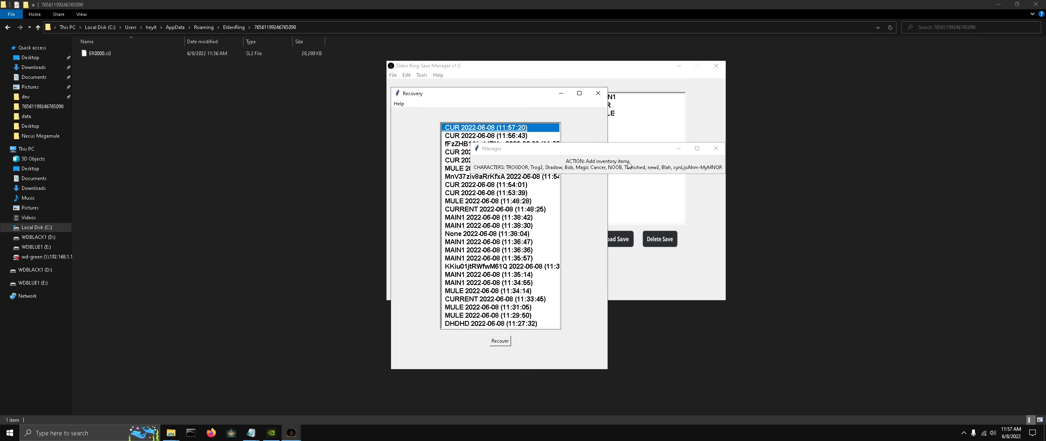
{"action": "left_click", "coordinate": [714, 153]}
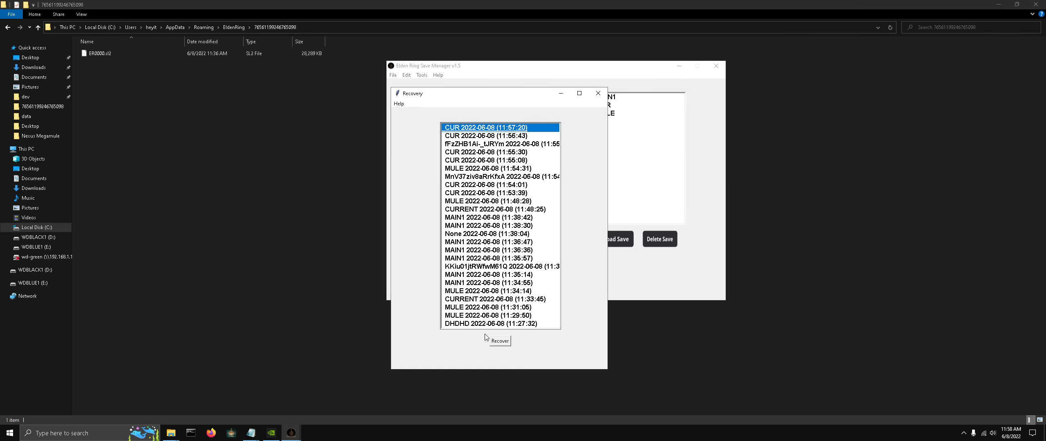
- Recover the selected CUR backup, open its recovered folder, and close the folder and Recovery windows
{"action": "left_click", "coordinate": [499, 342]}
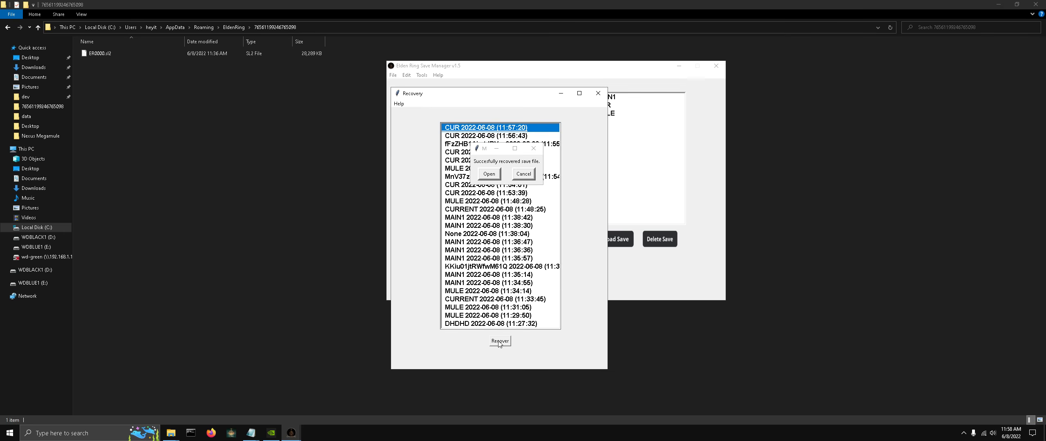
{"action": "left_click", "coordinate": [489, 174]}
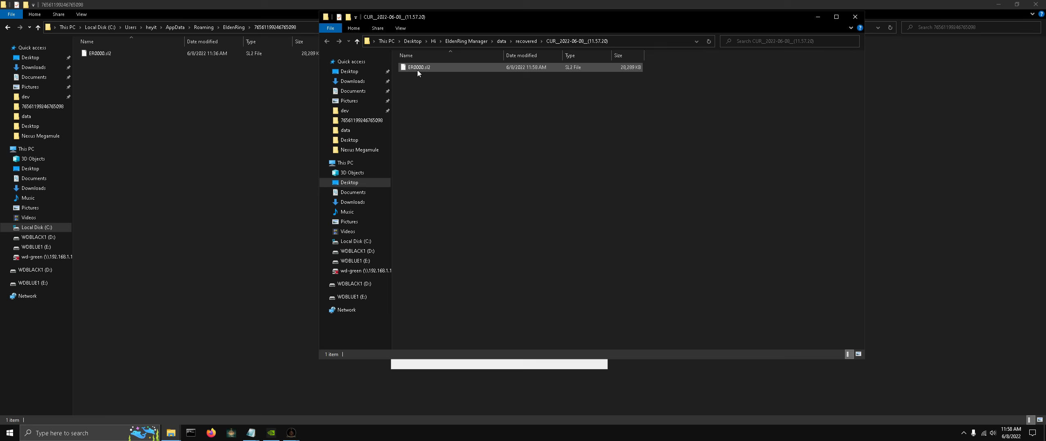
{"action": "left_click", "coordinate": [855, 17]}
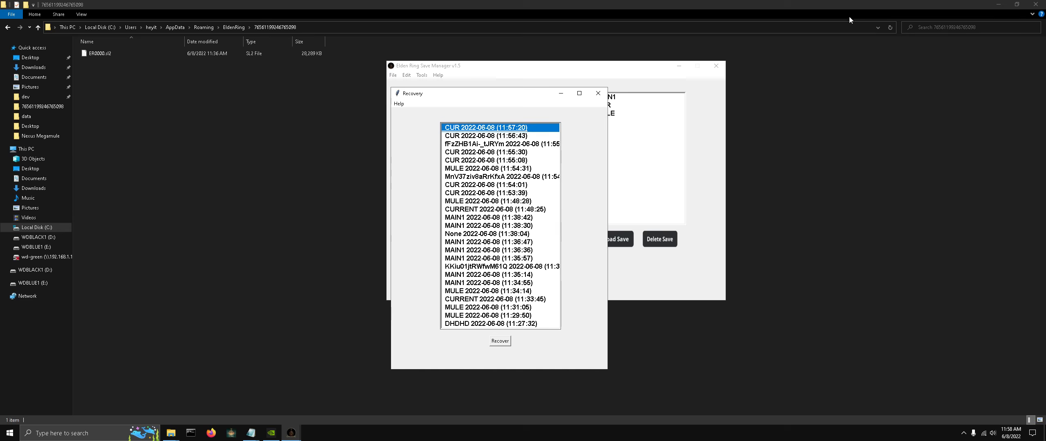
{"action": "left_click", "coordinate": [597, 94]}
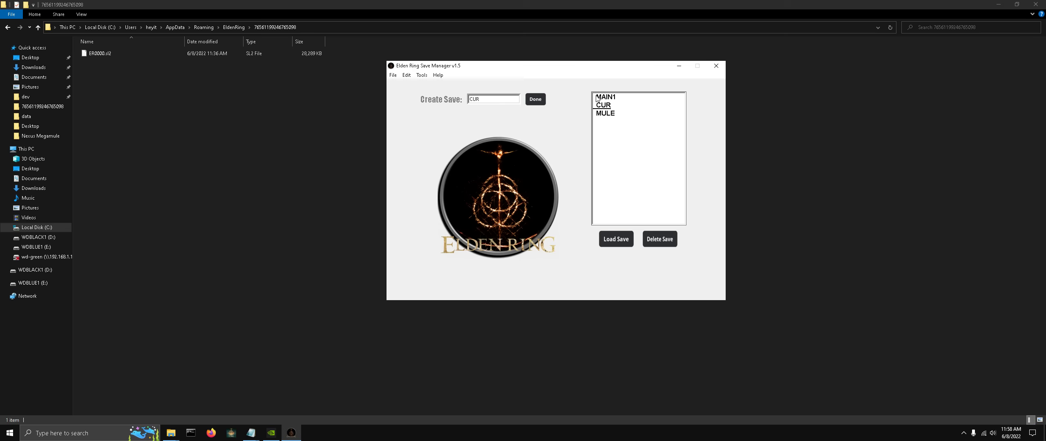
- Load the CUR save into the game directory and confirm the overwrite
{"action": "left_click", "coordinate": [607, 107]}
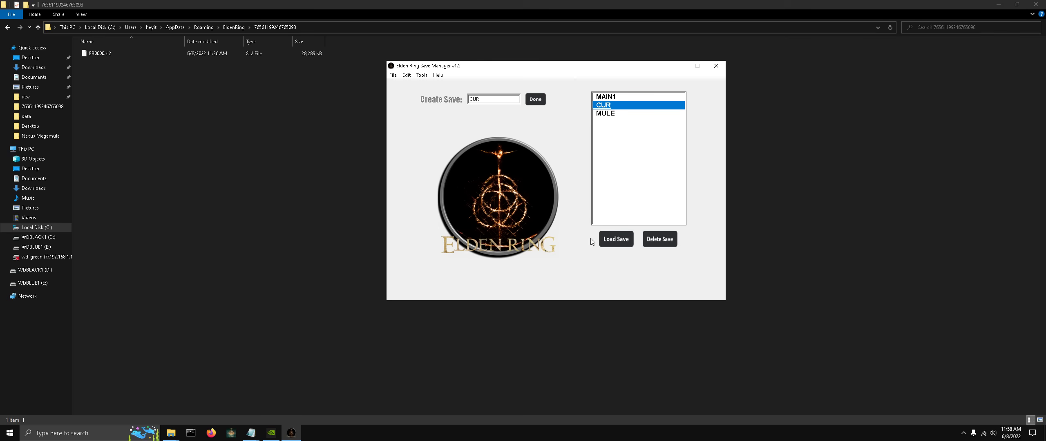
{"action": "left_click", "coordinate": [604, 242]}
{"action": "left_click", "coordinate": [486, 175]}
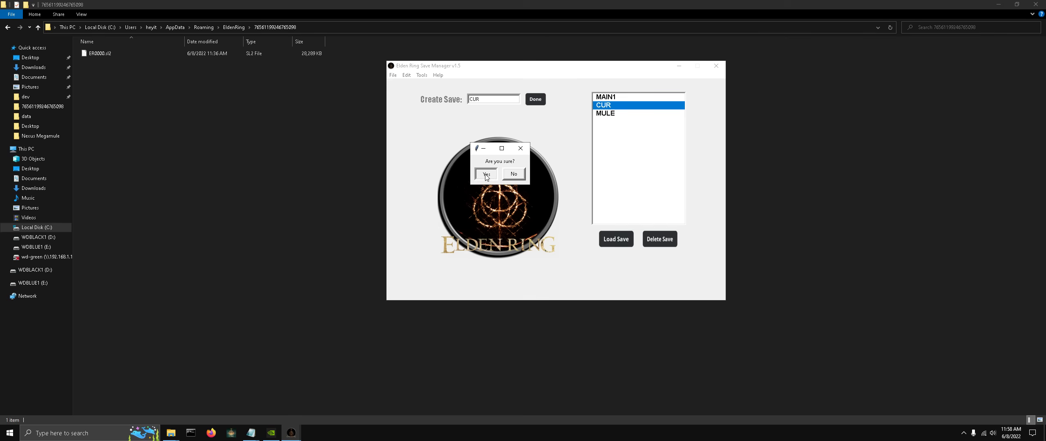
{"action": "left_click", "coordinate": [421, 75]}
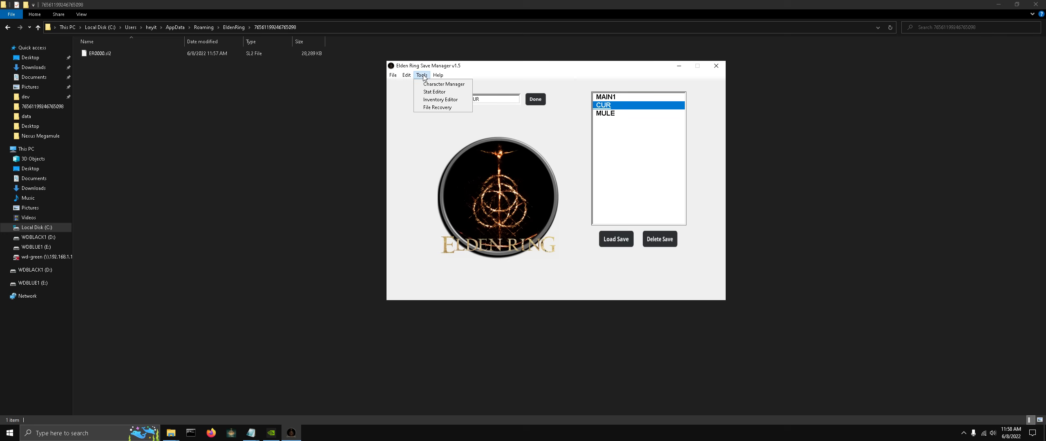
{"action": "left_click", "coordinate": [433, 108]}
{"action": "left_click", "coordinate": [554, 183]}
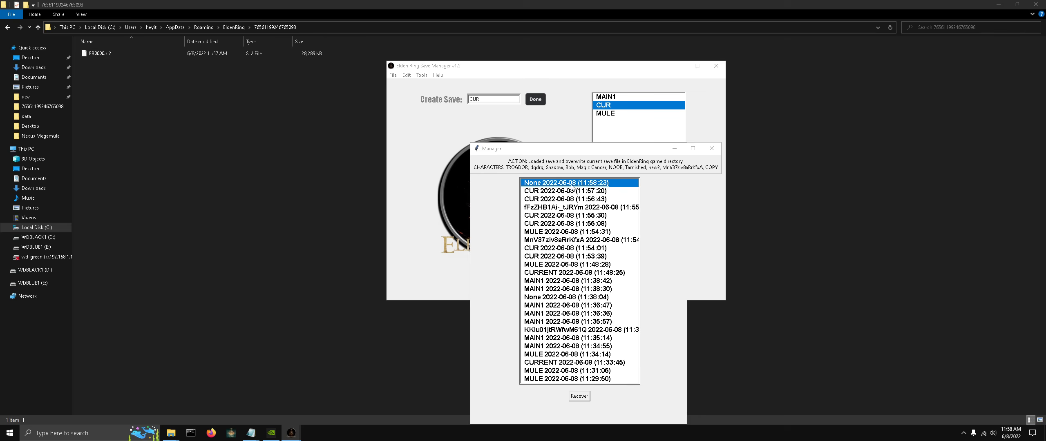
{"action": "left_click", "coordinate": [711, 149]}
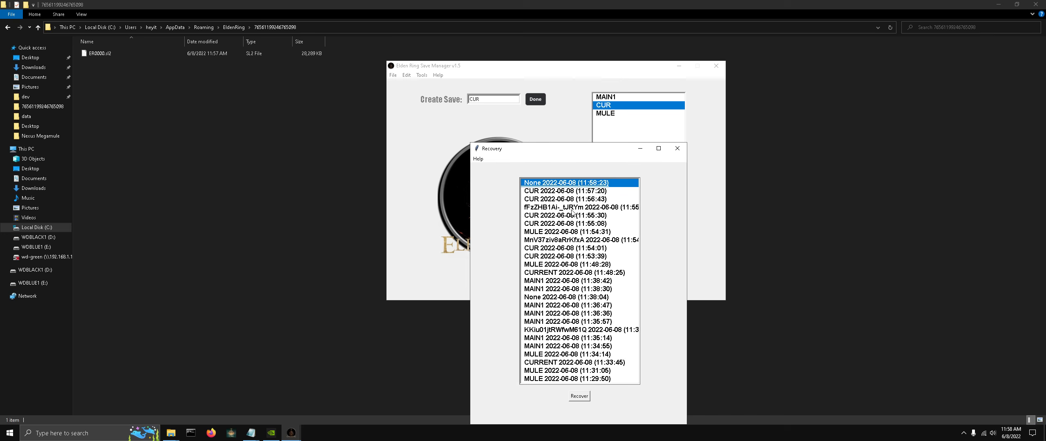
{"action": "scroll", "coordinate": [576, 310], "scroll_direction": "down", "scroll_amount": 3}
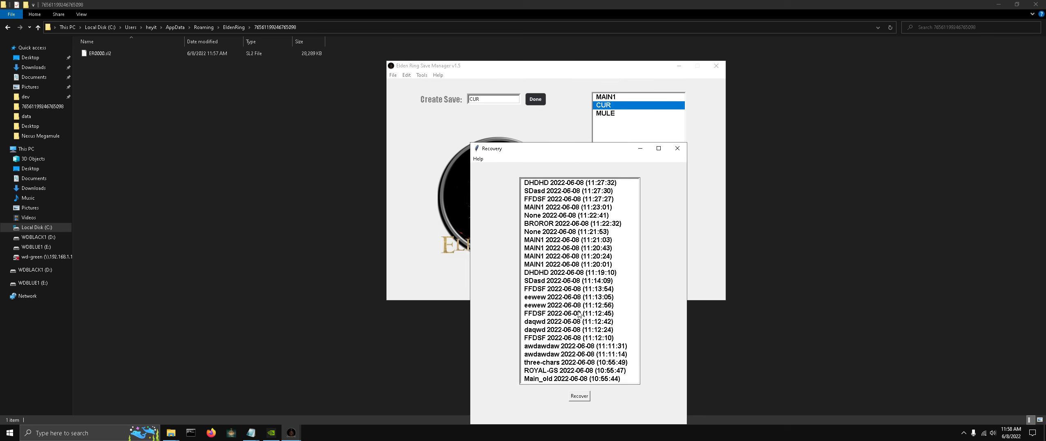
{"action": "scroll", "coordinate": [578, 314], "scroll_direction": "up", "scroll_amount": 3}
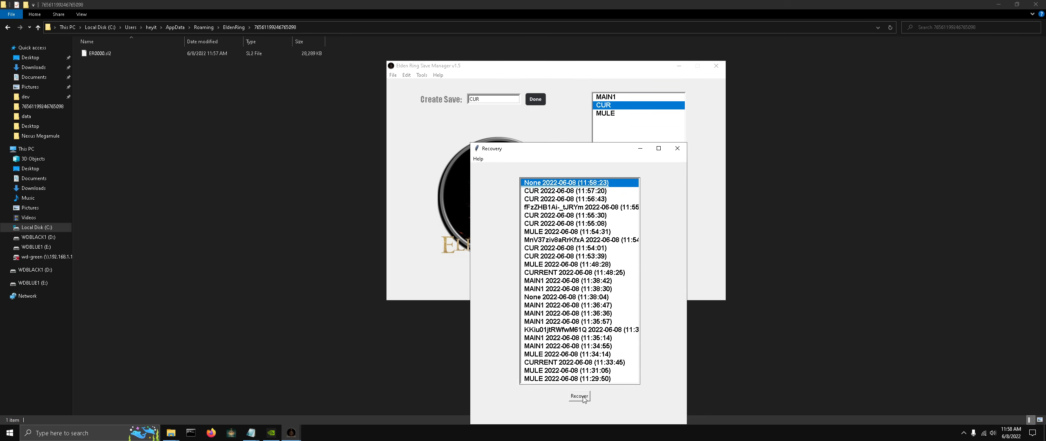
{"action": "left_click", "coordinate": [683, 152]}
{"action": "left_click", "coordinate": [427, 76]}
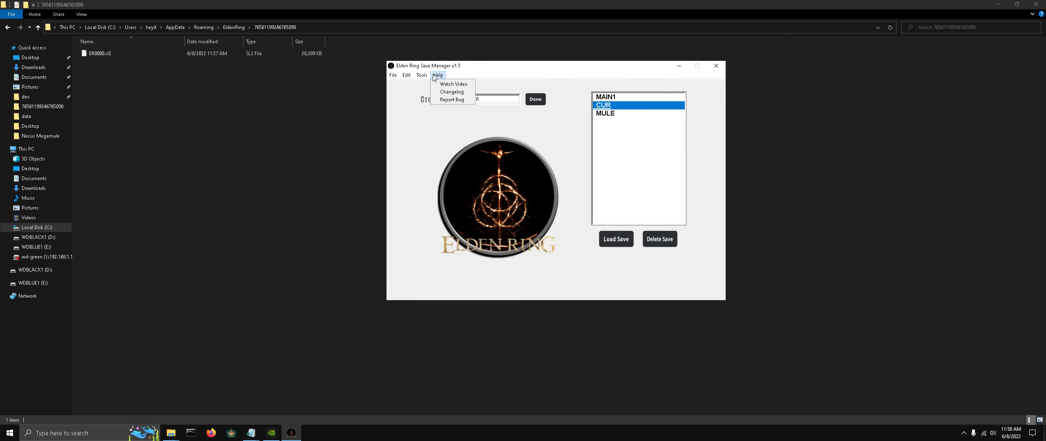
{"action": "left_click", "coordinate": [575, 169]}
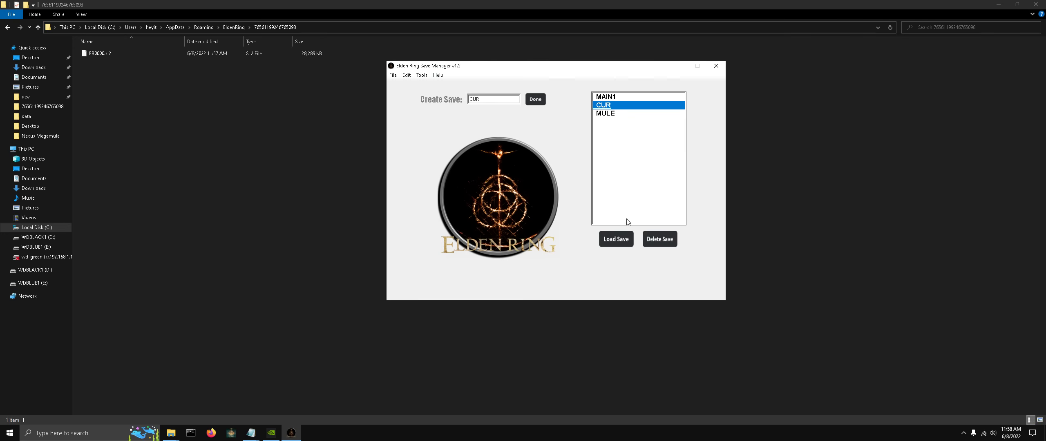